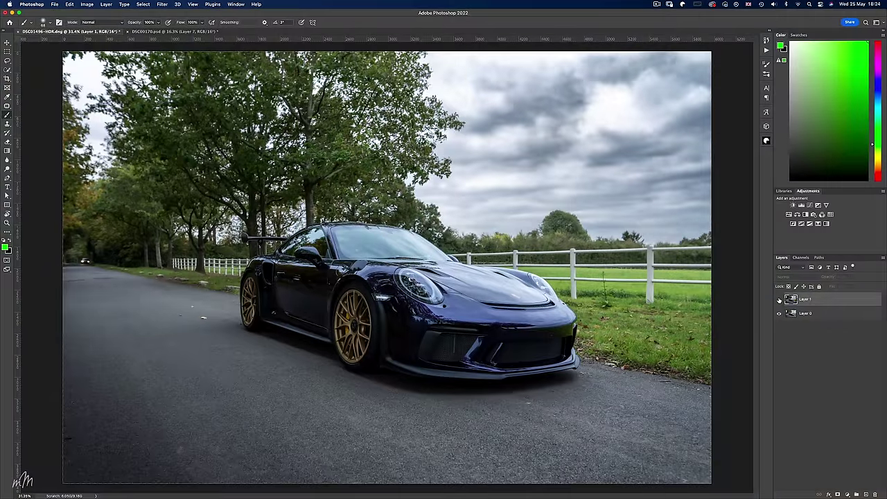
Show the autumn-toned Layer 1 and undo the accidental straight green brush stroke
left_click(779, 299)
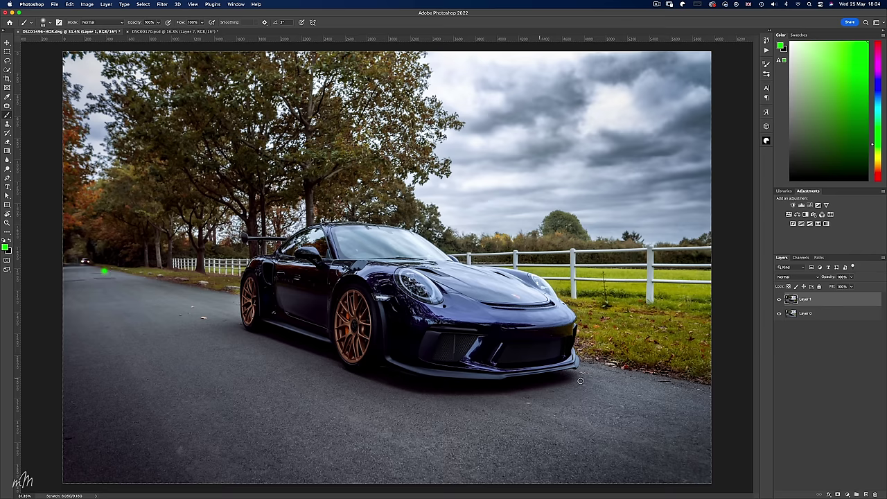
left_click(657, 394, "shift")
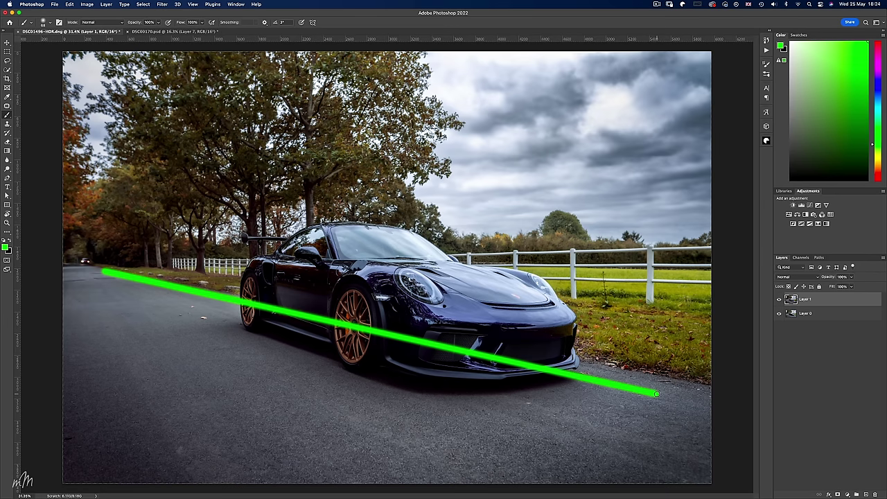
key("super+z")
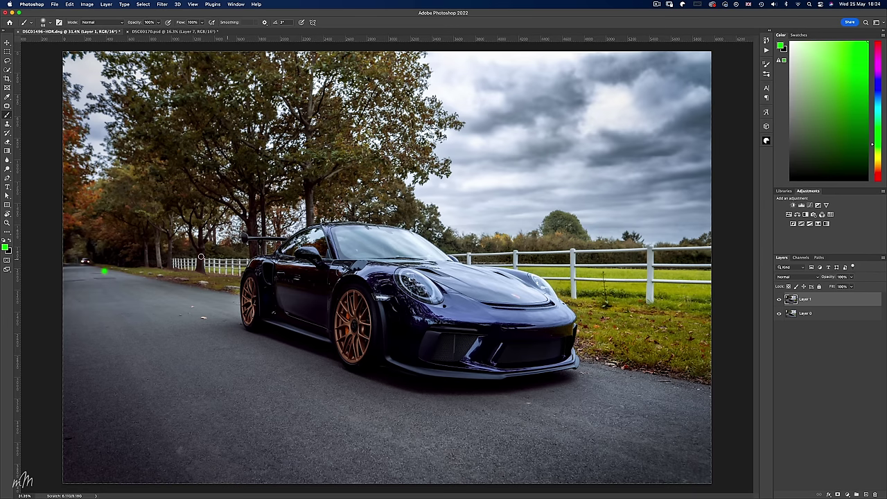
With the Pen tool, place anchors from the rear wing down and beneath the rear tyre
left_click(7, 178)
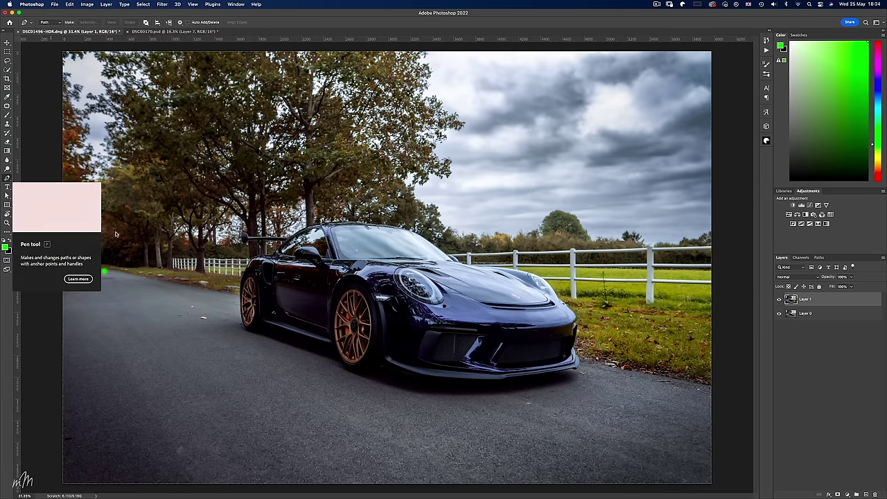
scroll(590, 408, "up", 10)
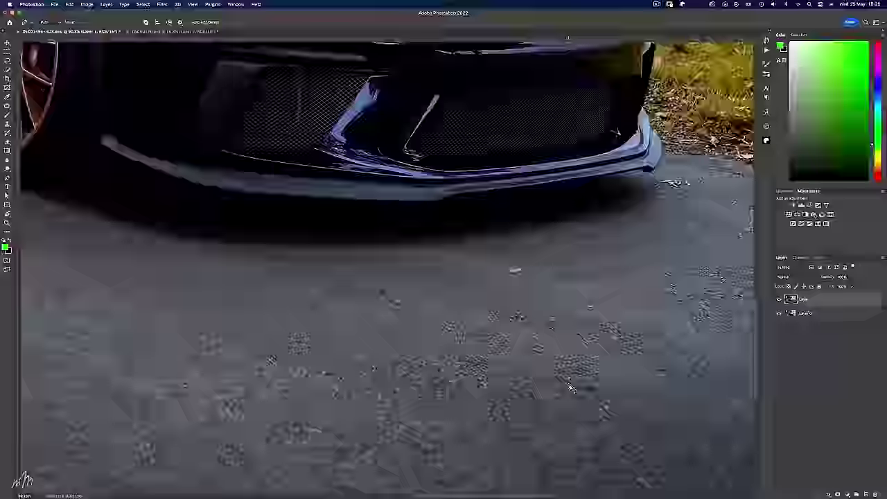
scroll(527, 333, "down", 3)
scroll(510, 298, "up", 2)
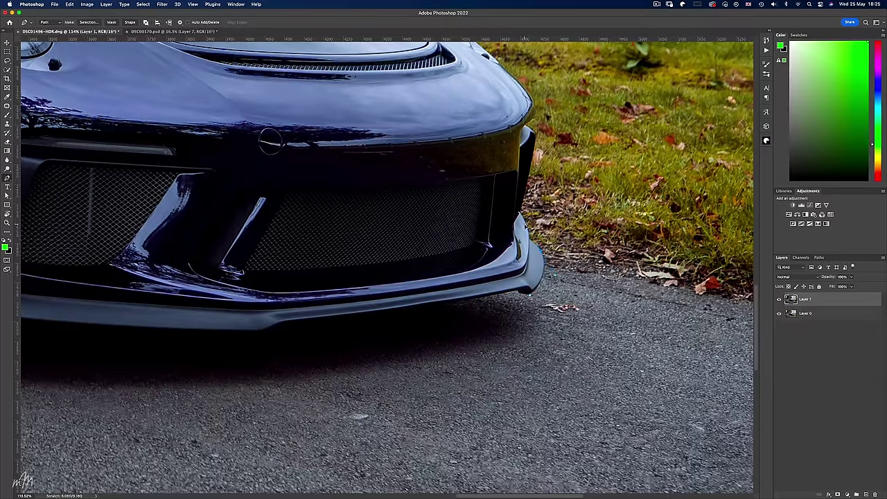
scroll(527, 128, "up", 6)
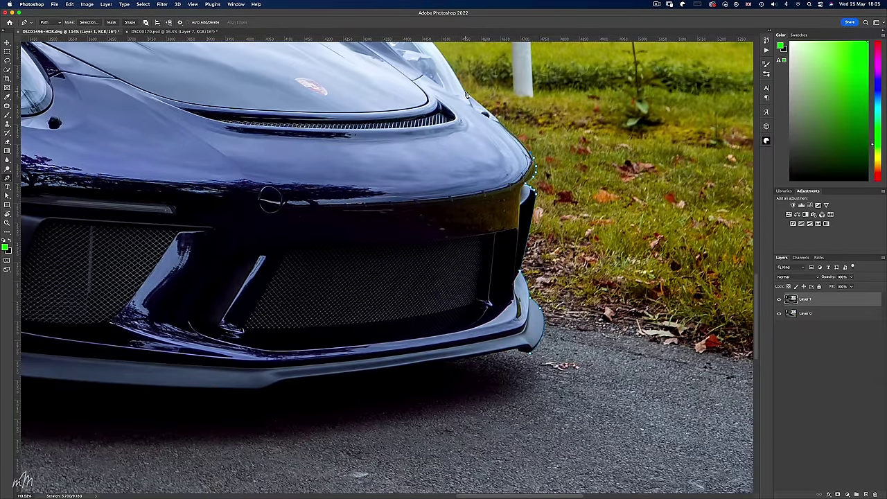
left_click_drag(180, 164, 437, 280)
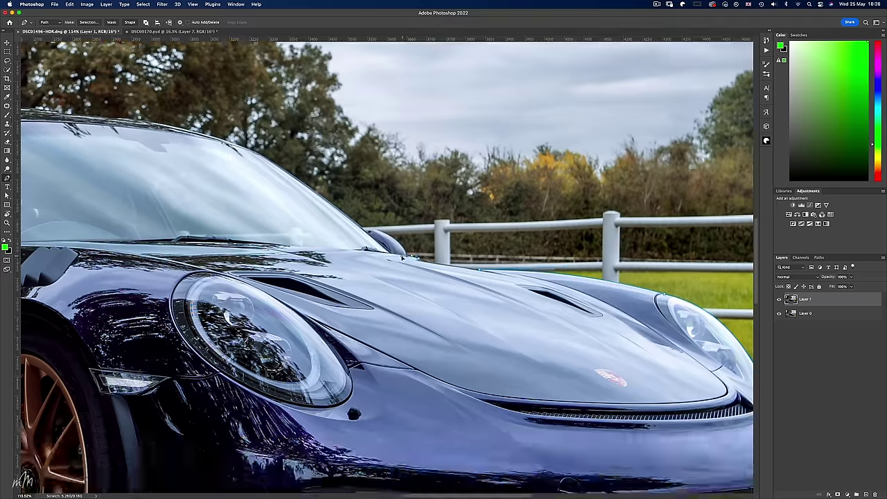
scroll(402, 194, "left", 6)
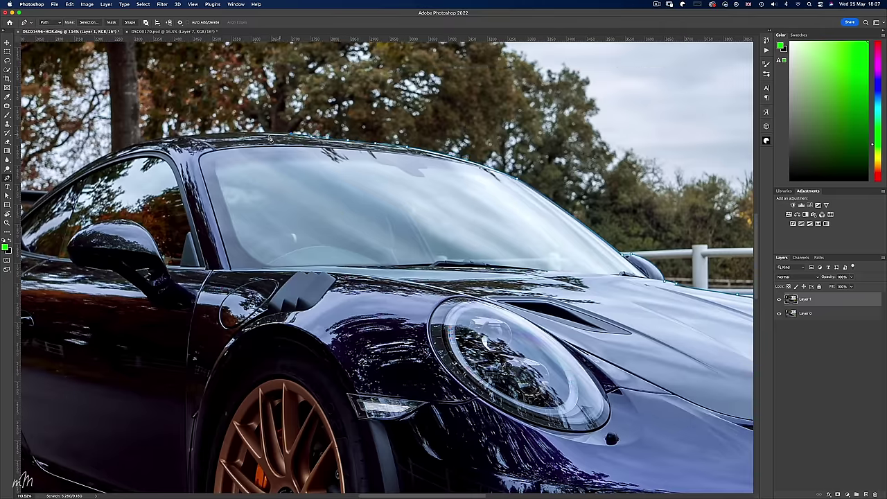
scroll(269, 139, "left", 6)
scroll(393, 149, "left", 8)
scroll(248, 281, "up", 3)
scroll(247, 281, "right", 6)
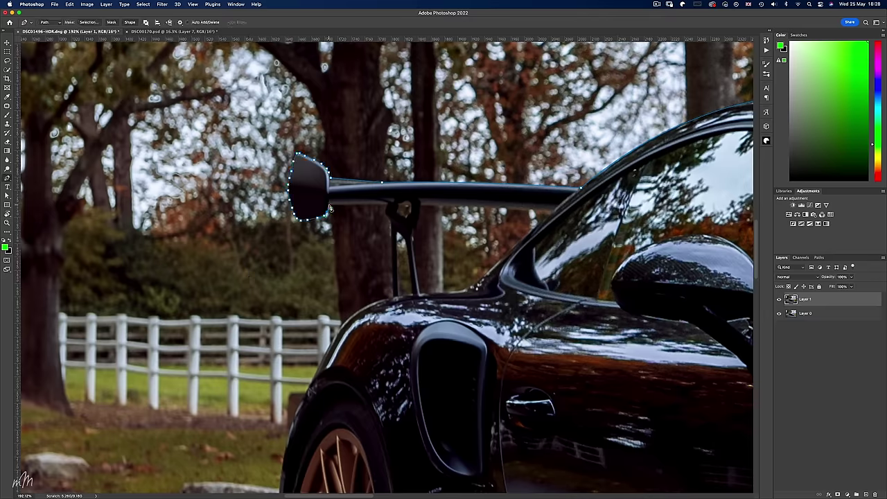
scroll(303, 400, "down", 6)
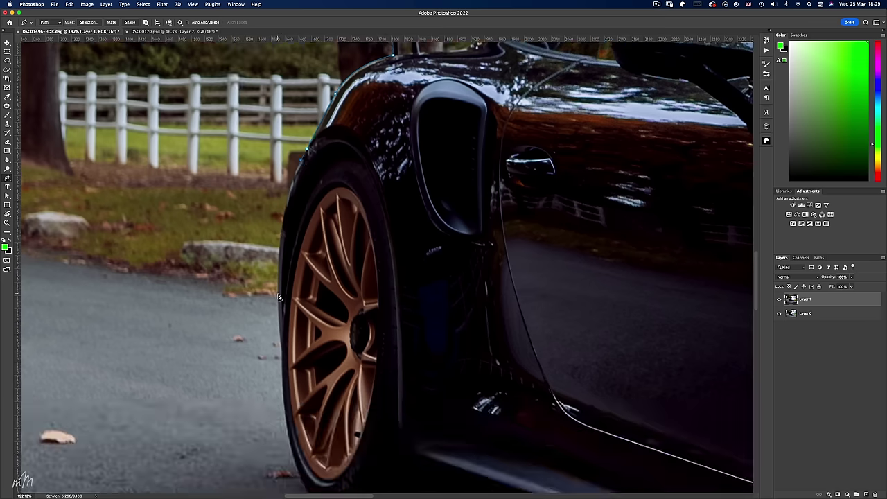
left_click(282, 349)
scroll(285, 361, "down", 2)
left_click(308, 444)
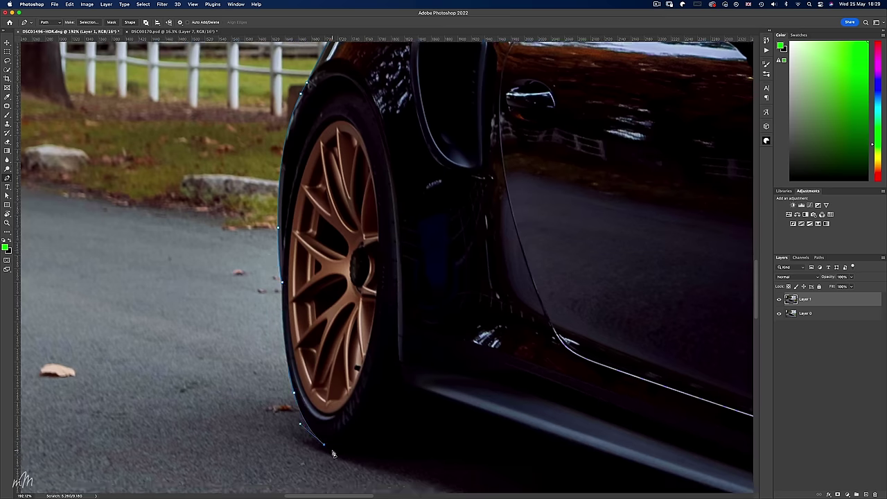
left_click(416, 454)
scroll(333, 347, "down", 5)
scroll(291, 291, "right", 6)
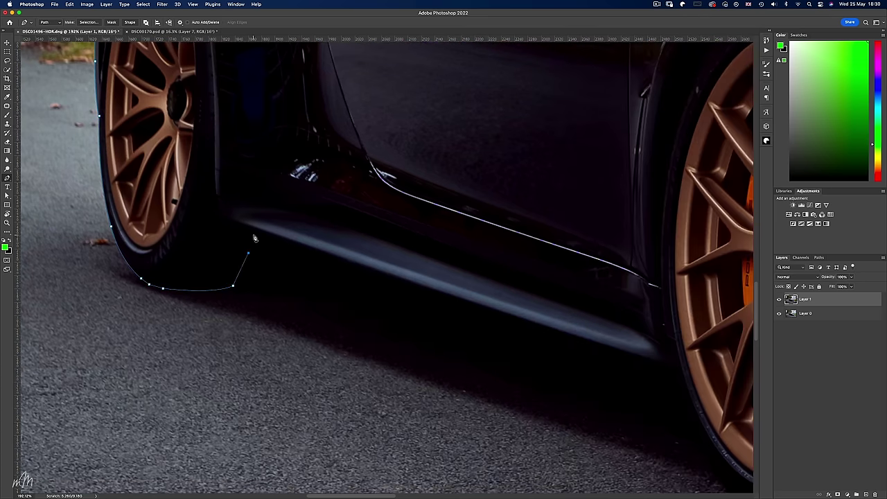
Continue the path with anchors along the side sill and the front bumper edge
left_click(679, 374)
scroll(624, 361, "down", 5)
scroll(623, 360, "right", 9)
left_click_drag(456, 343, 554, 375)
scroll(443, 361, "right", 8)
left_click(367, 350)
scroll(430, 361, "right", 4)
left_click(492, 372)
scroll(451, 367, "down", 3)
left_click_drag(437, 340, 551, 338)
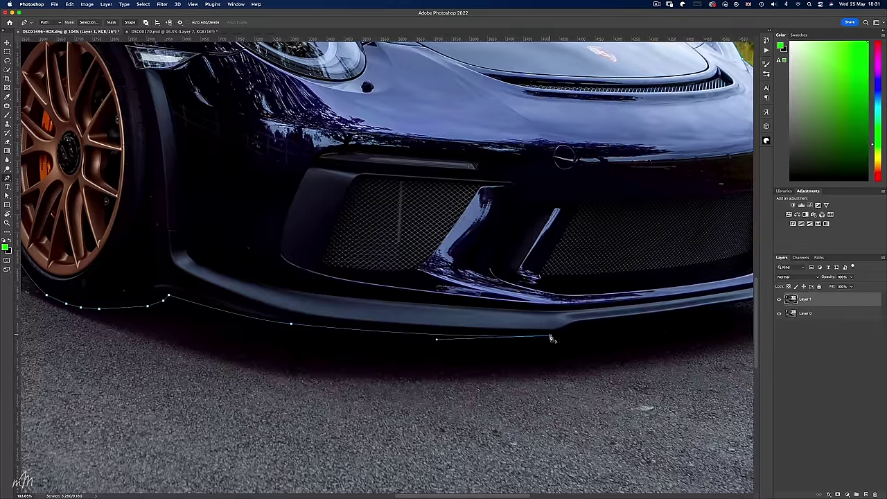
scroll(589, 318, "right", 6)
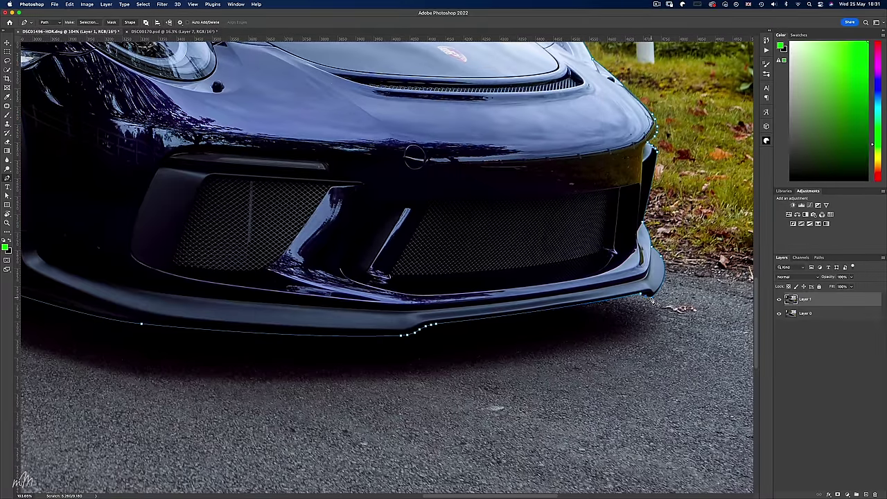
Convert the traced car path into a selection
left_click(88, 22)
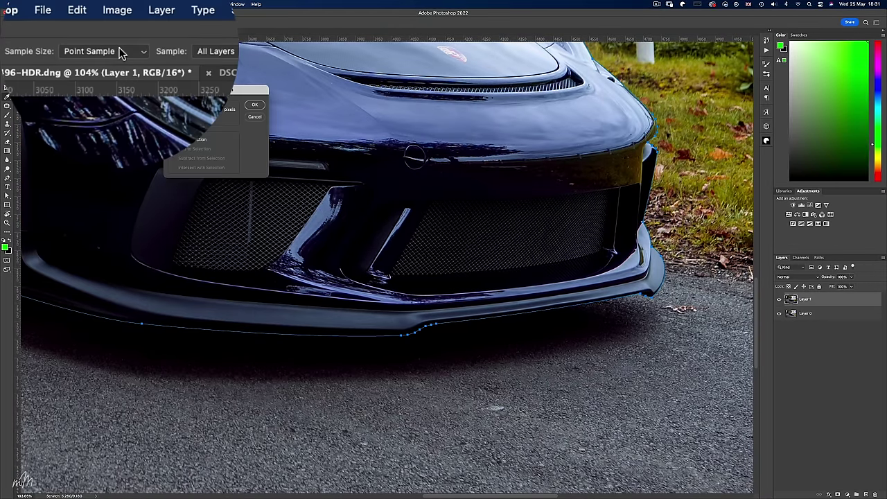
left_click(255, 105)
scroll(277, 208, "down", 5)
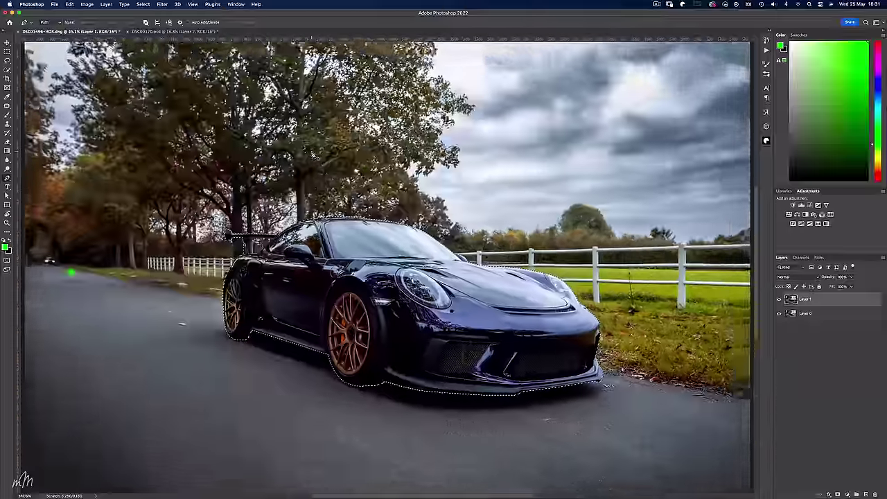
scroll(277, 207, "up", 5)
scroll(283, 211, "left", 5)
scroll(283, 211, "up", 3)
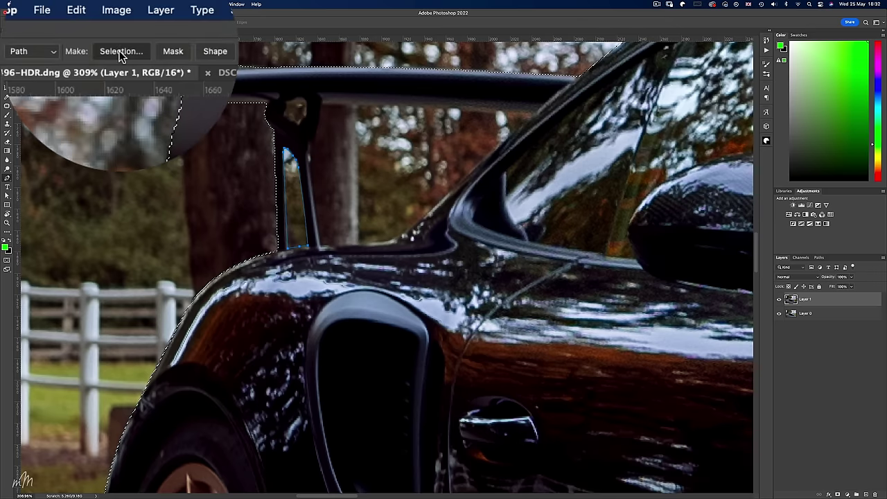
Subtract the rear wing strut gaps from the car selection
left_click(89, 22)
left_click(178, 157)
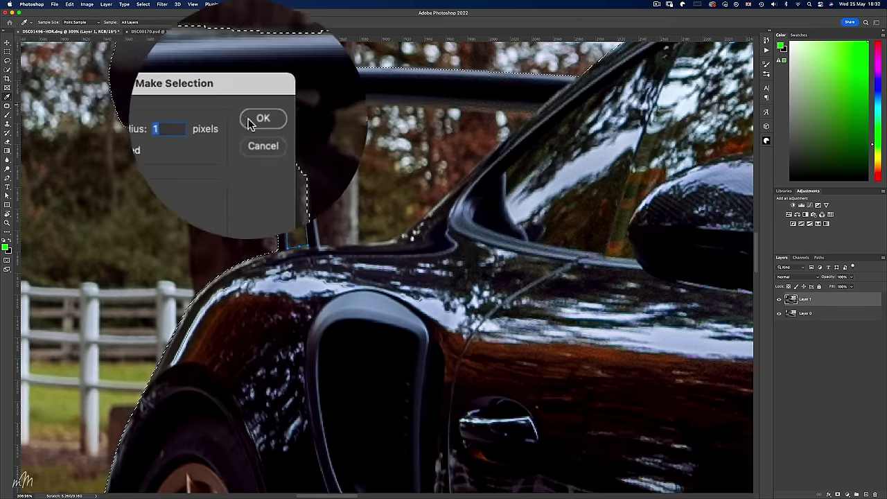
left_click(255, 119)
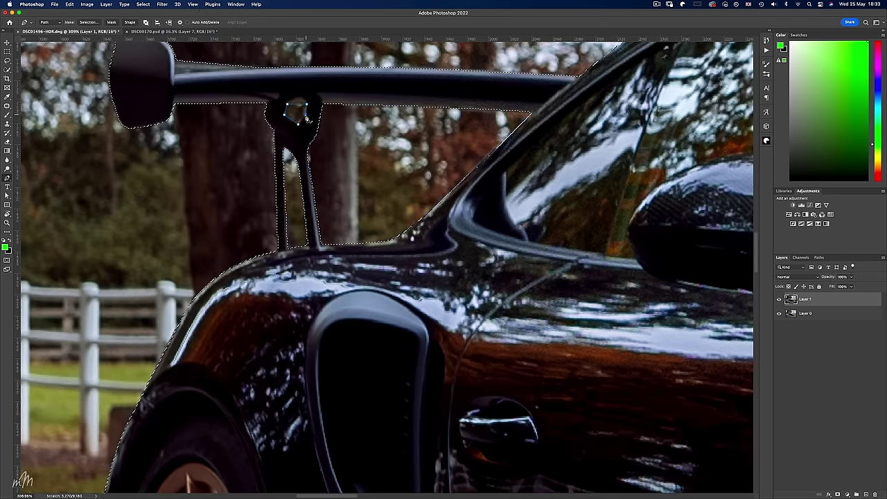
left_click(260, 113)
scroll(282, 118, "down", 10)
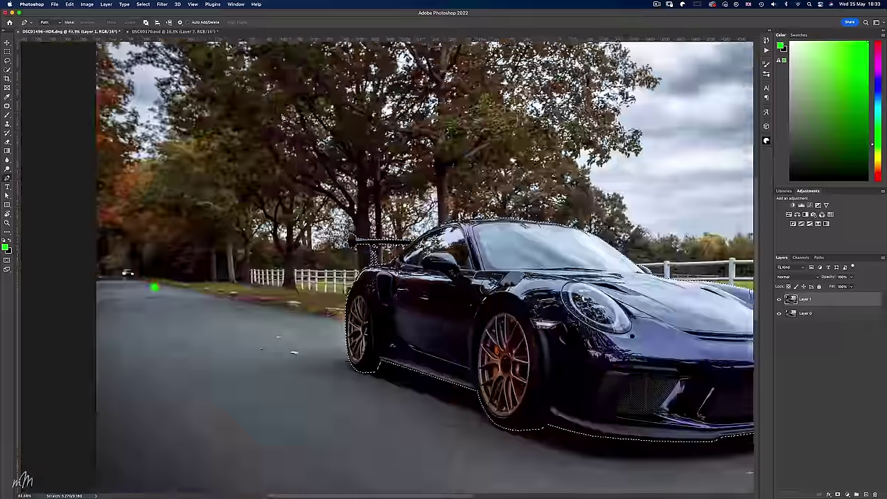
Save the car selection as a channel named 'MyCar'
scroll(283, 118, "up", 4)
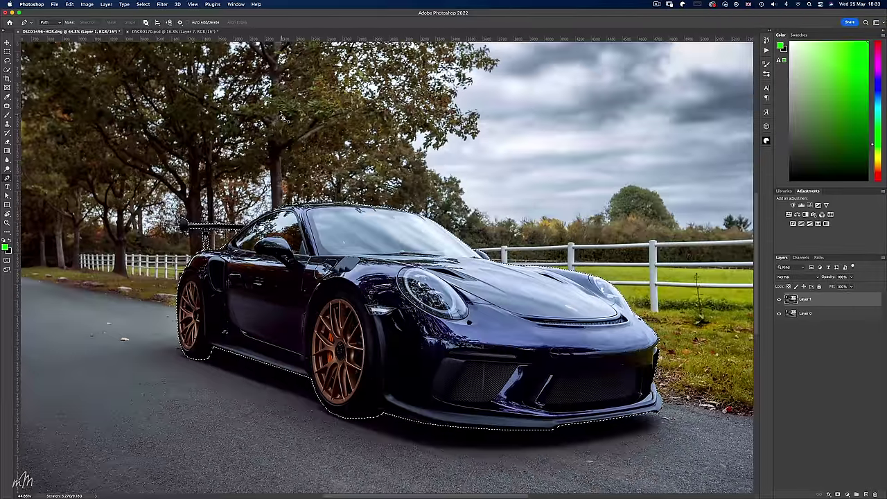
left_click(158, 12)
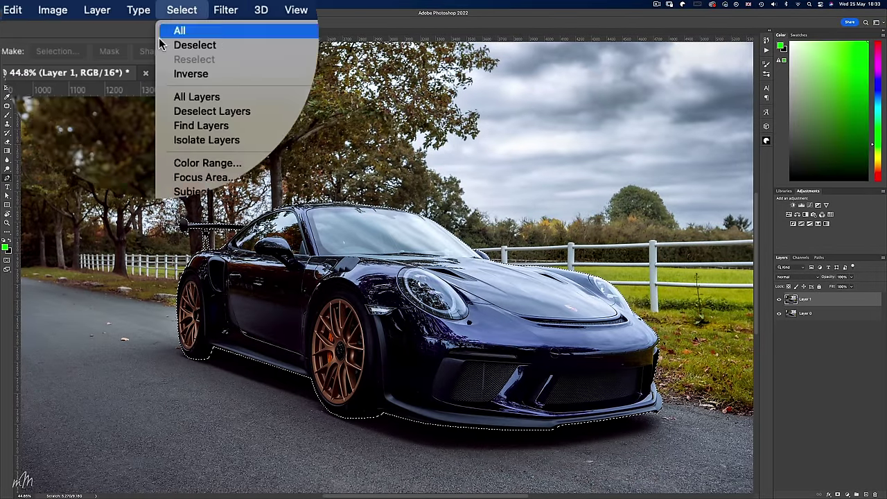
left_click(160, 162)
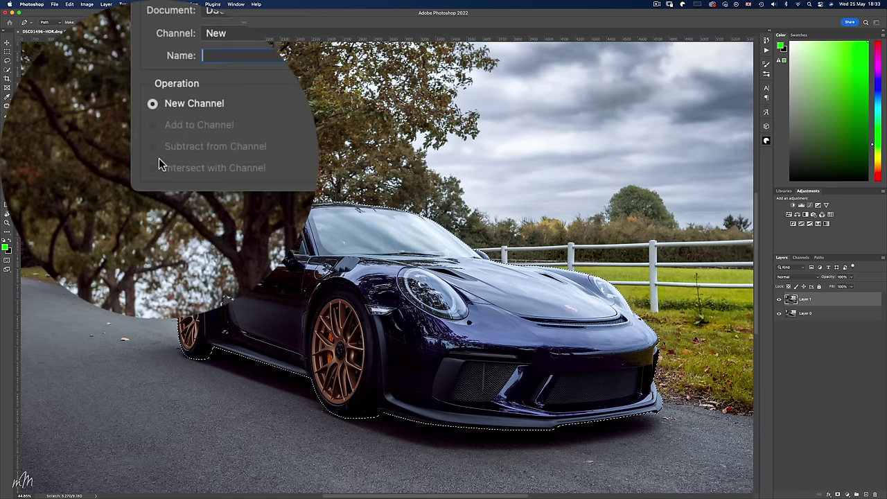
type("MyCar")
left_click(276, 156)
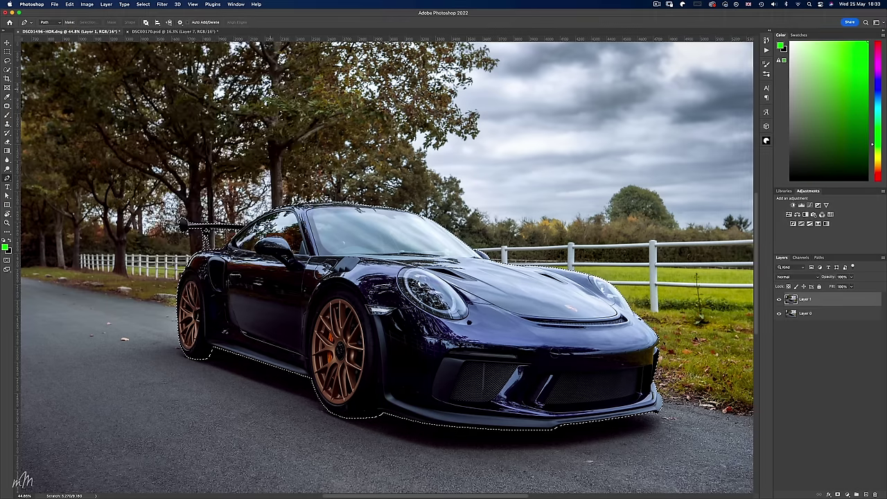
Copy the car to Layer 2, duplicate it twice, hide Layer 2 and select Layer 1
key("super+0")
key("super+0")
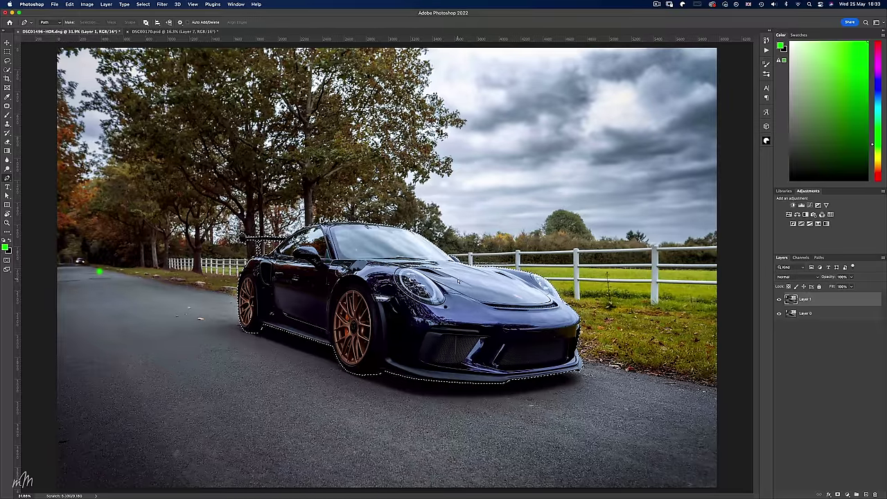
key("super+j")
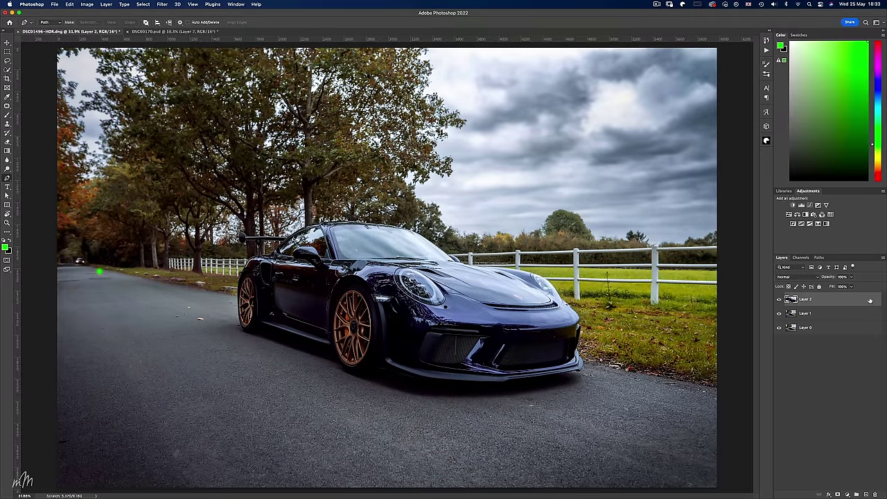
left_click_drag(865, 300, 851, 492)
left_click_drag(837, 294, 857, 494)
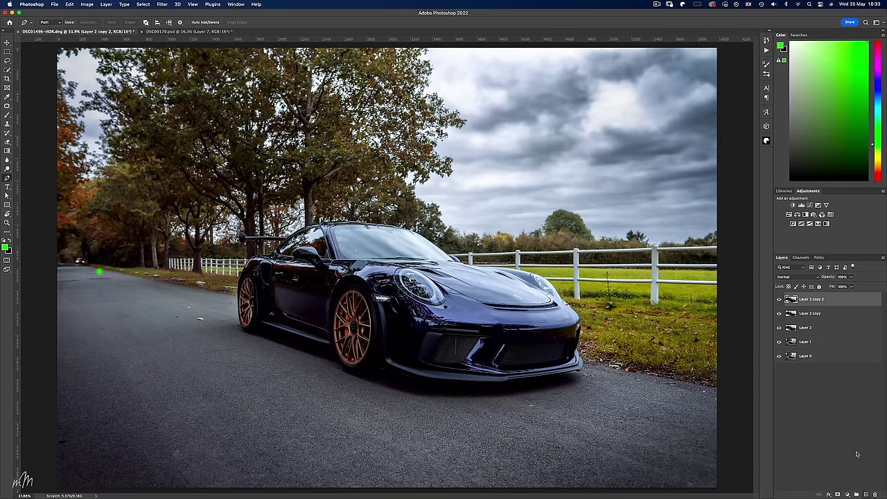
left_click(779, 326)
left_click(831, 343)
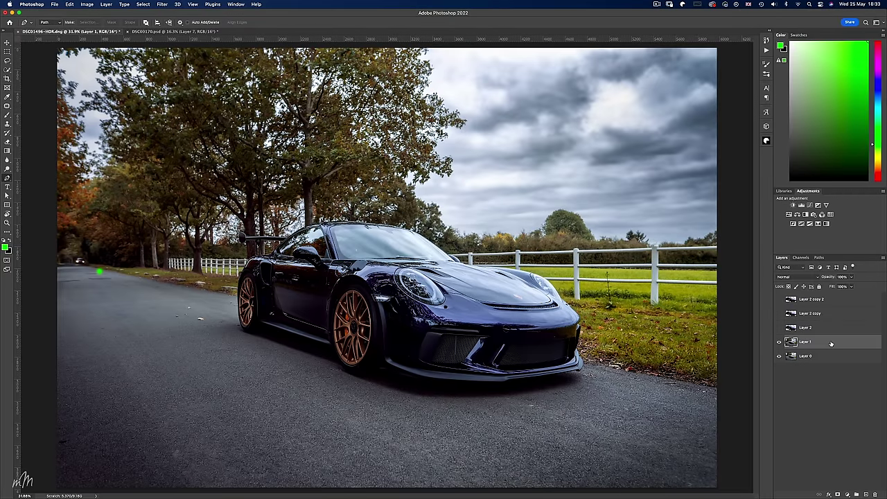
Load the saved MyCar channel as a selection
left_click(143, 4)
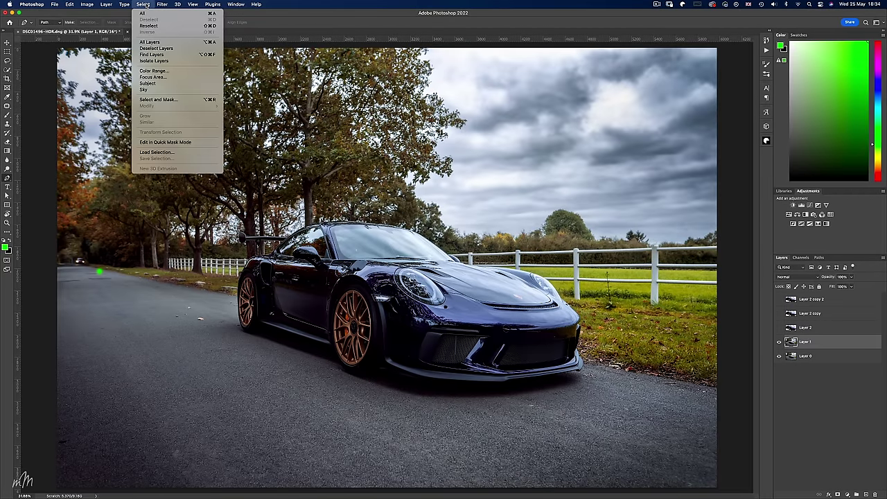
left_click(165, 150)
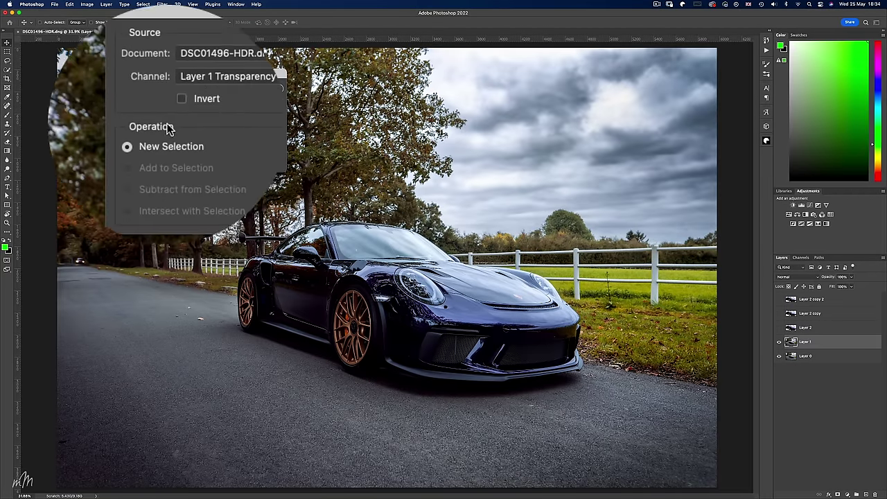
left_click(208, 70)
left_click(186, 134)
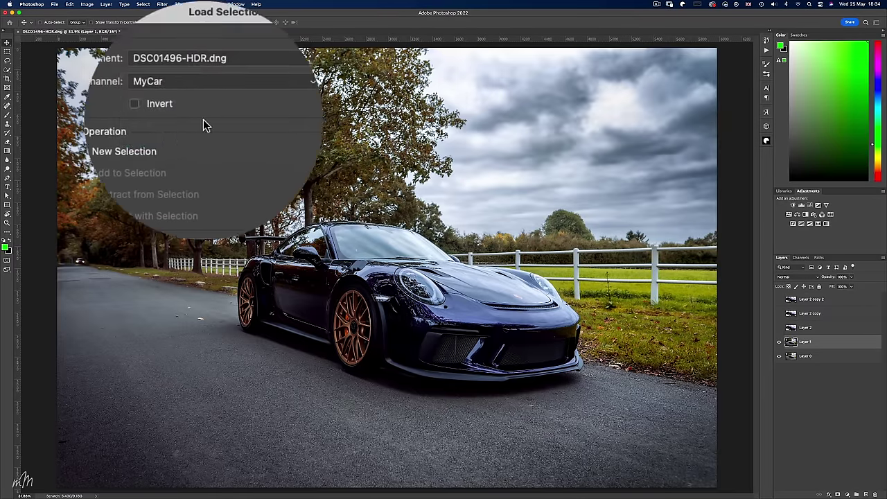
left_click(276, 117)
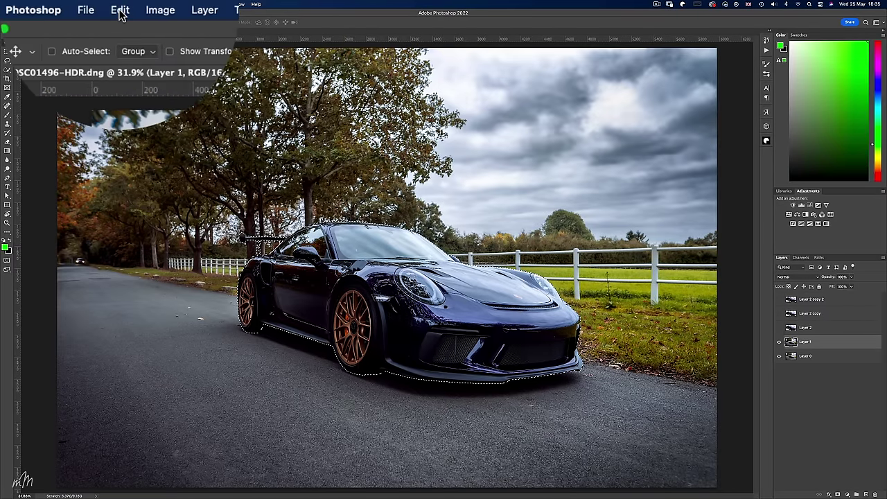
Extend the selection over the shadow with the Lasso and Content-Aware Fill it onto a new layer
left_click(70, 4)
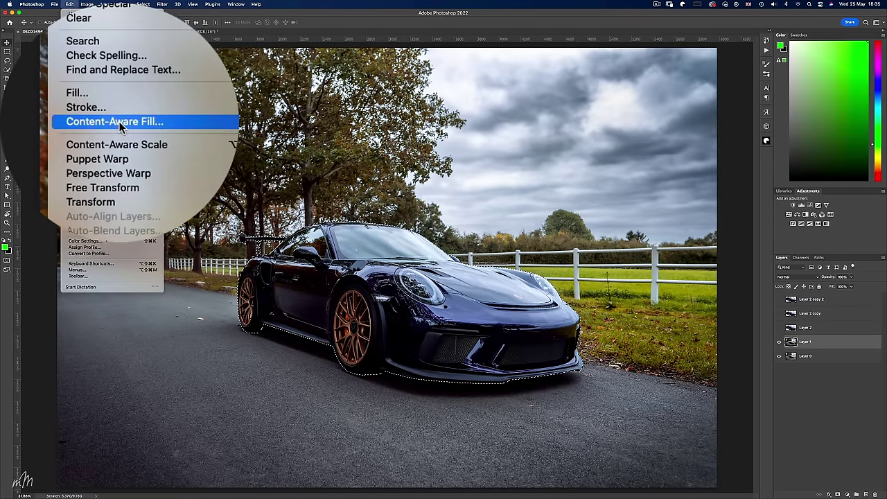
left_click(119, 124)
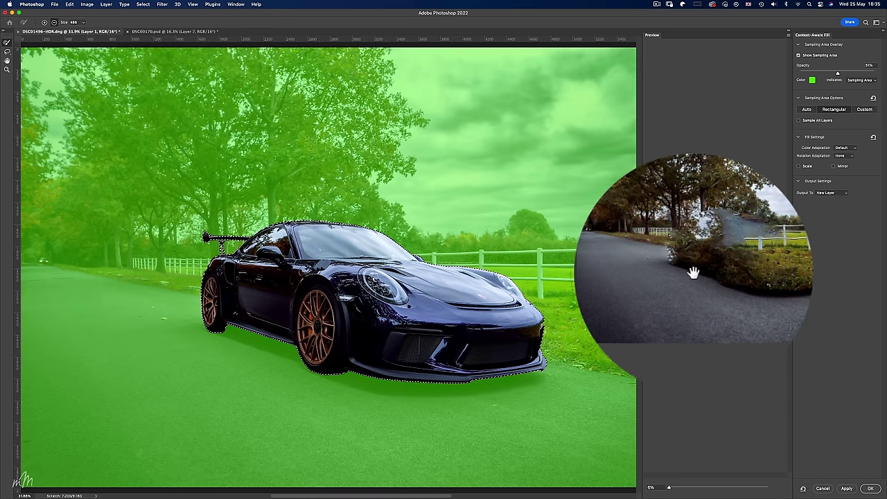
left_click(822, 489)
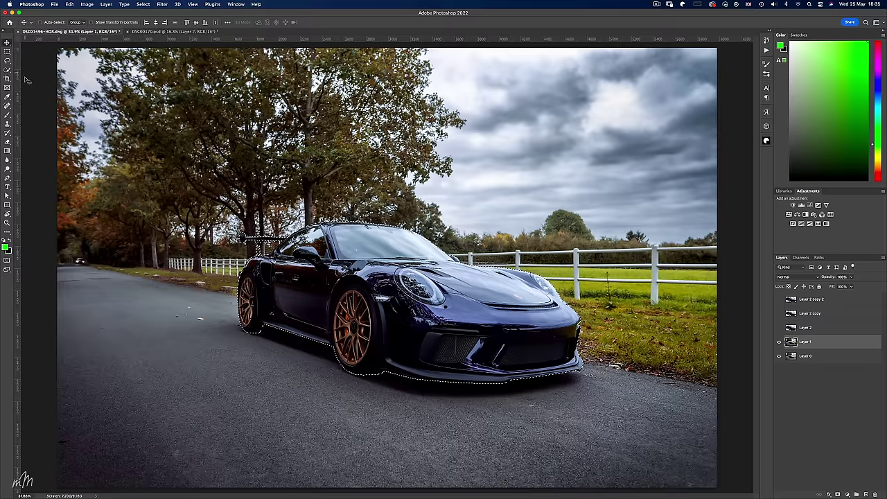
left_click(7, 60)
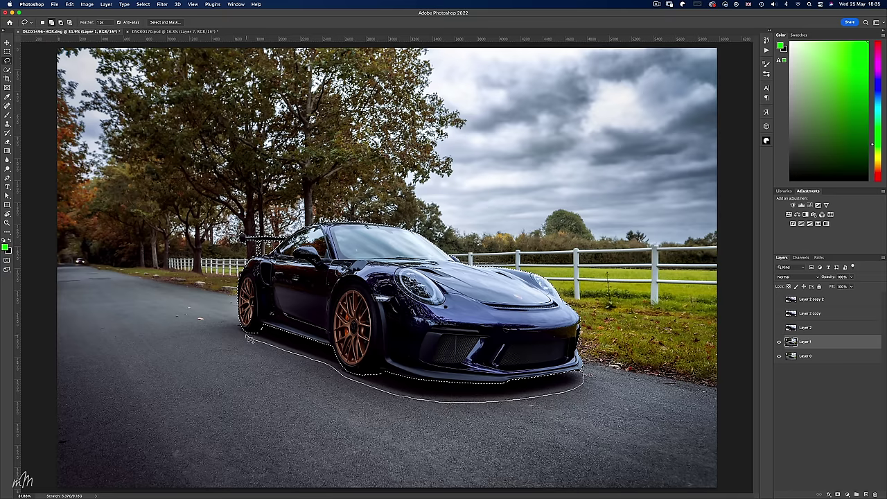
left_click(69, 4)
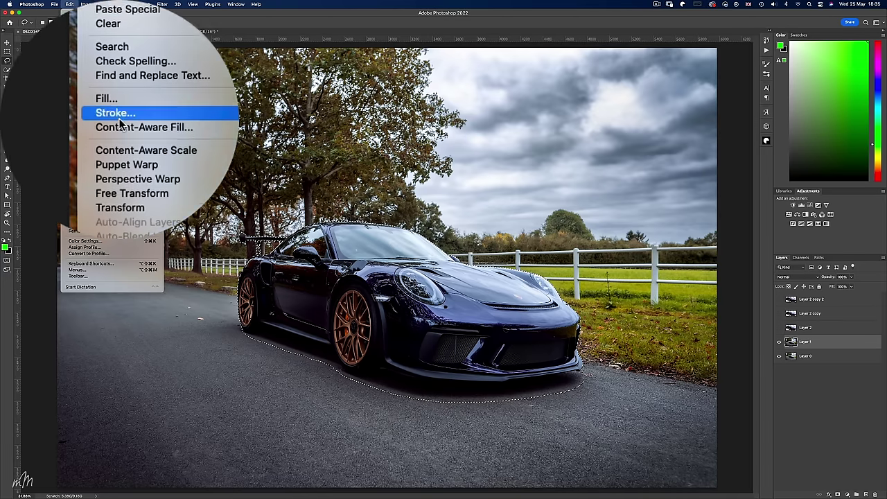
left_click(122, 127)
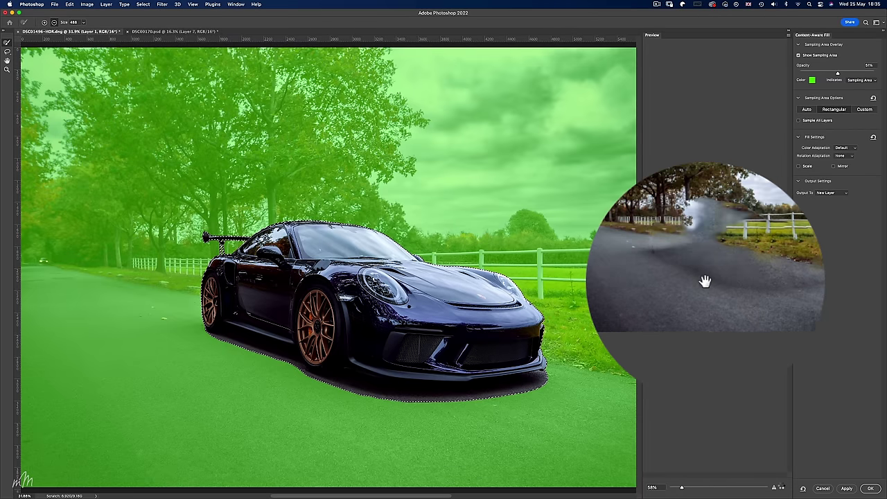
left_click(870, 488)
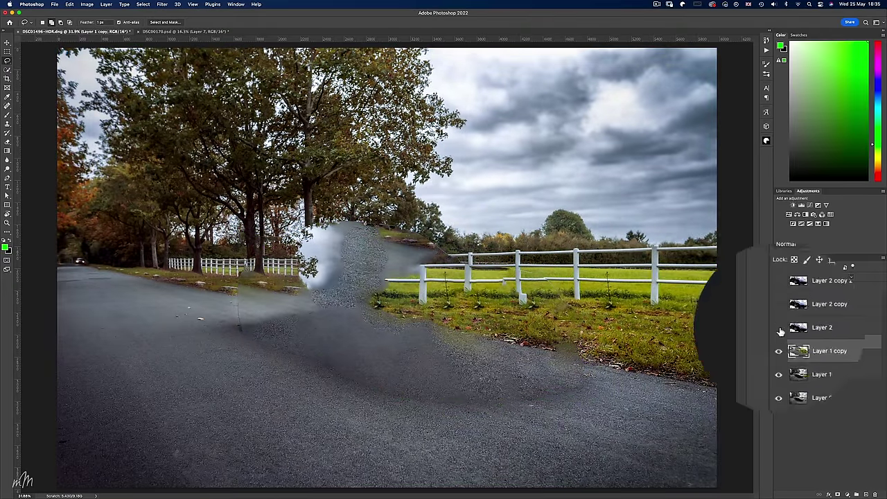
Compare the filled road with the car shown and hidden, then switch to the Clone Stamp
left_click(779, 327)
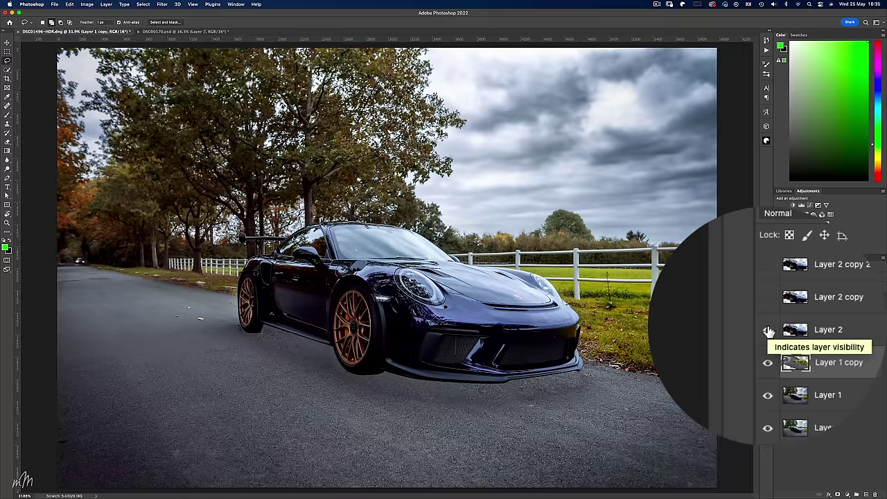
left_click(778, 327)
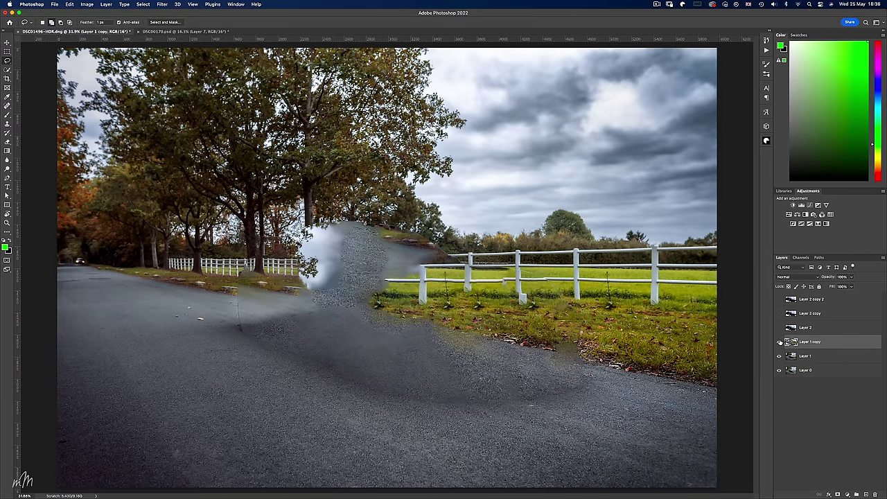
key("s")
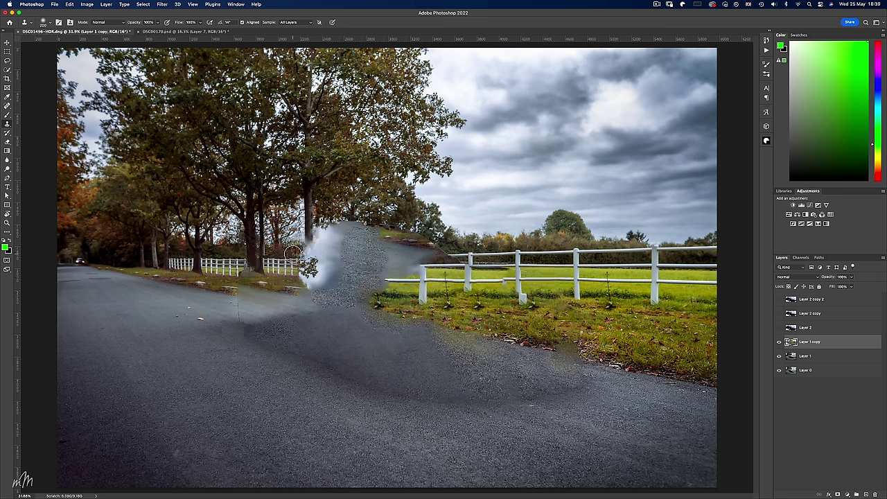
Clone hedge texture over the gravel patch and check it against the car
left_click_drag(416, 236, 327, 222)
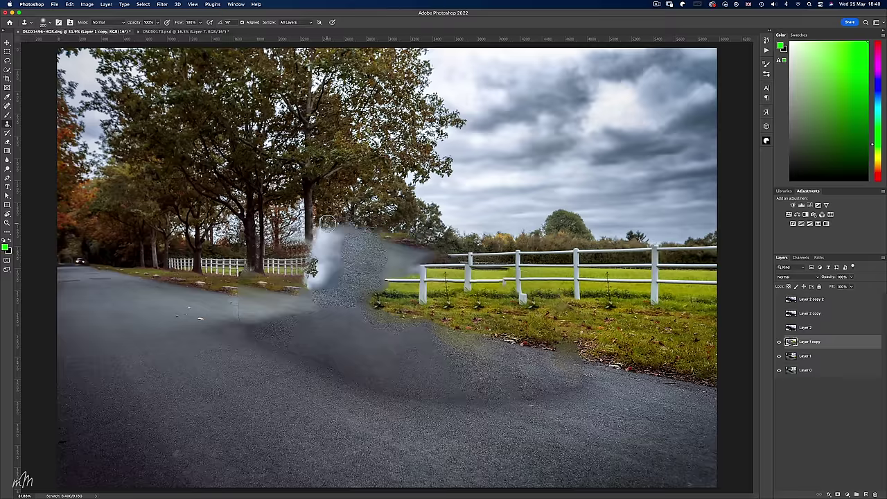
left_click(778, 328)
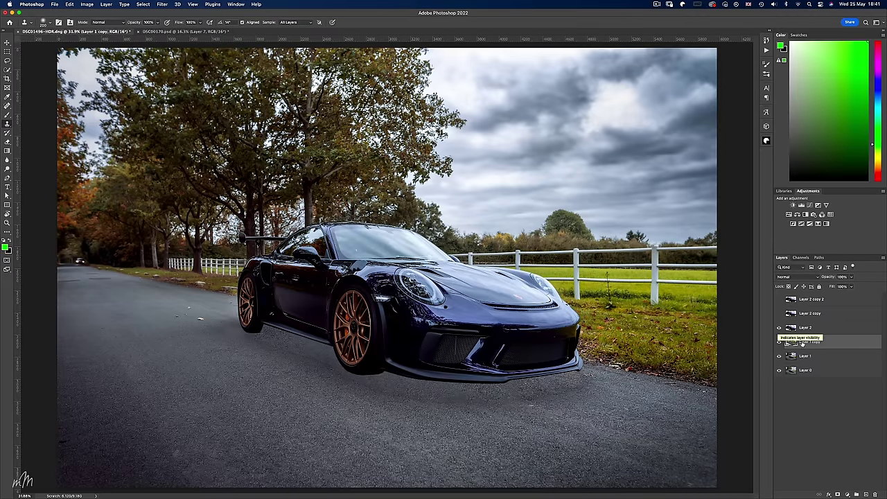
left_click(779, 327)
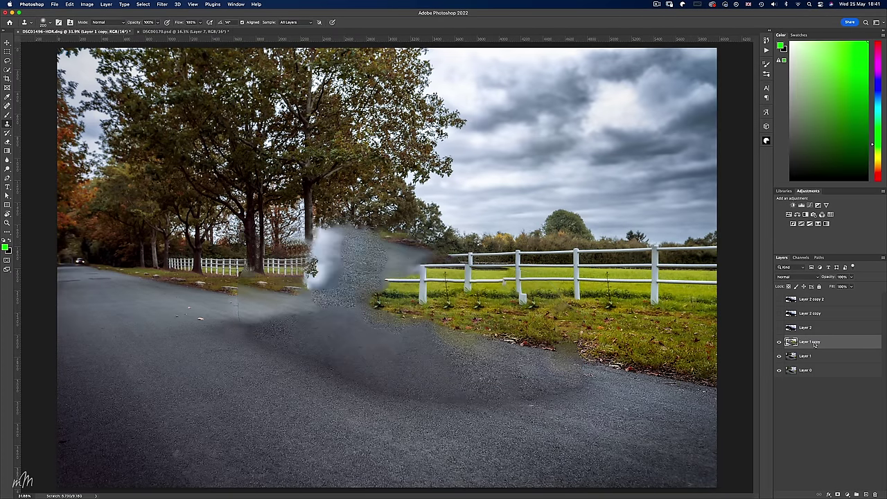
Stamp the visible background into Layer 3, show the car again, and open Path Blur
key("super+alt+shift+e")
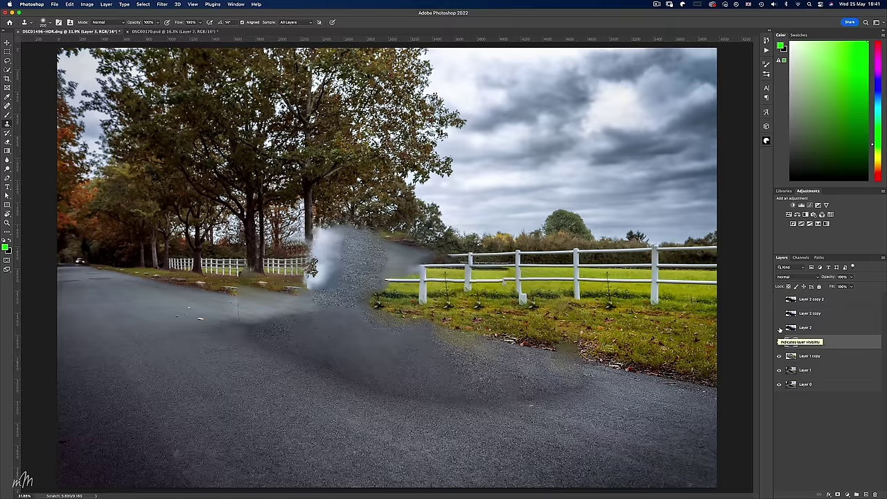
left_click(779, 327)
left_click(161, 4)
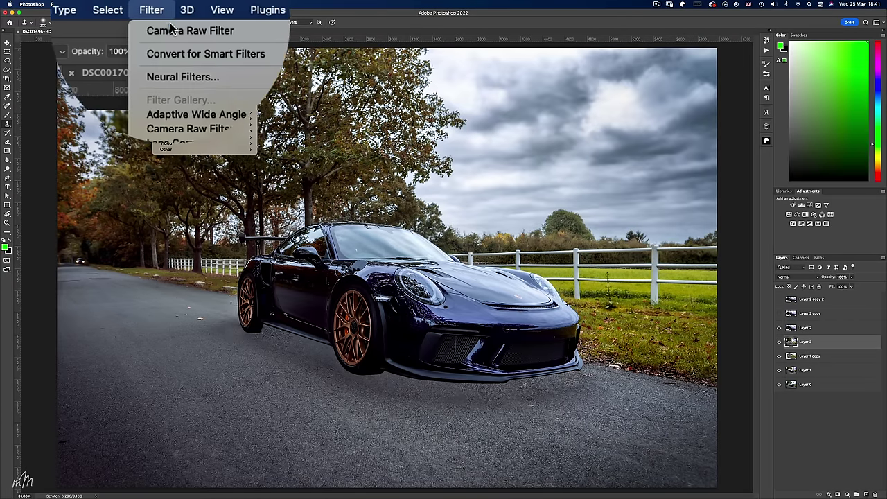
mouse_move(200, 123)
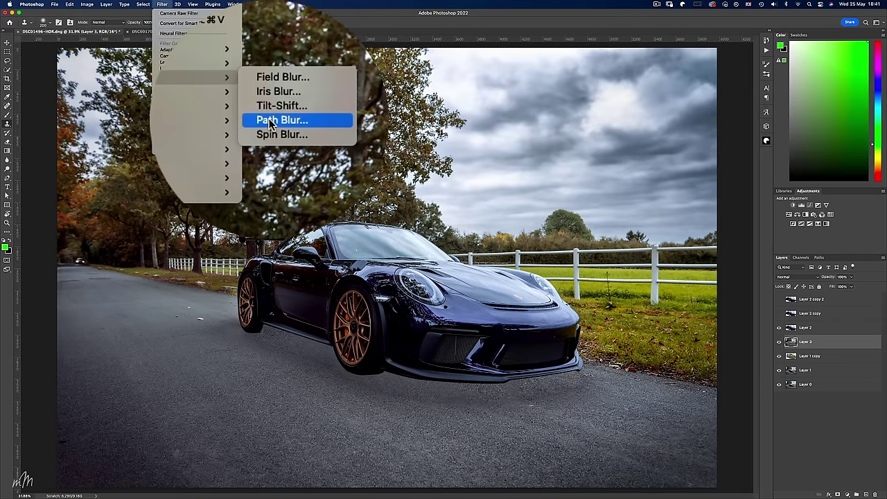
left_click(269, 117)
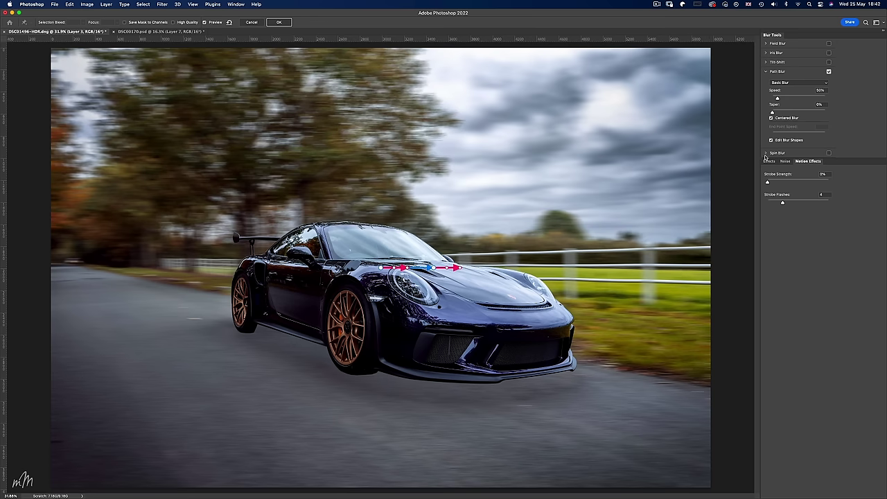
Turn off Edit Blur Shapes and push the Path Blur speed past 100%, then down to 0%
left_click(771, 140)
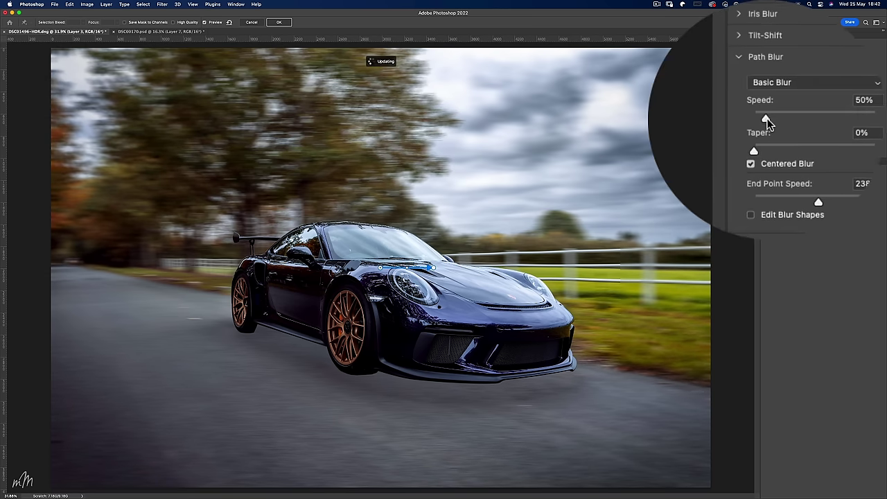
left_click_drag(767, 122, 784, 101)
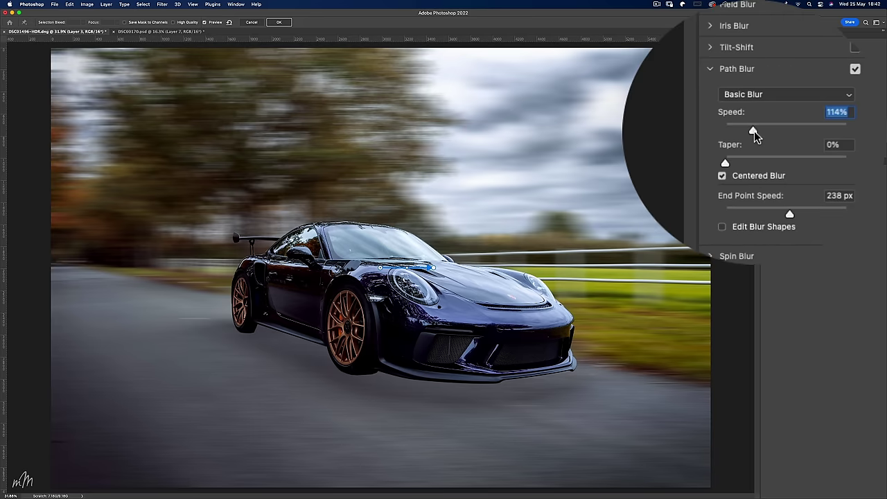
left_click_drag(784, 98, 770, 98)
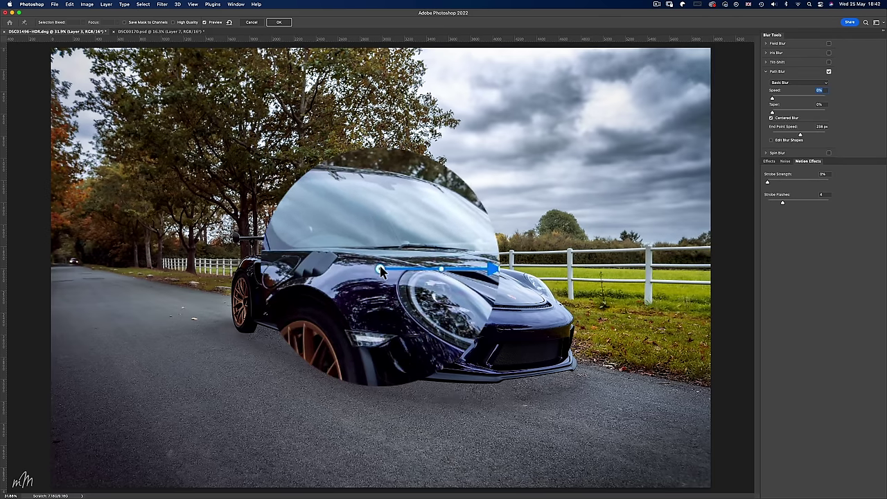
Reshape the default blur path and fan new paths from the vanishing point down across the road and car
left_click_drag(380, 270, 61, 265)
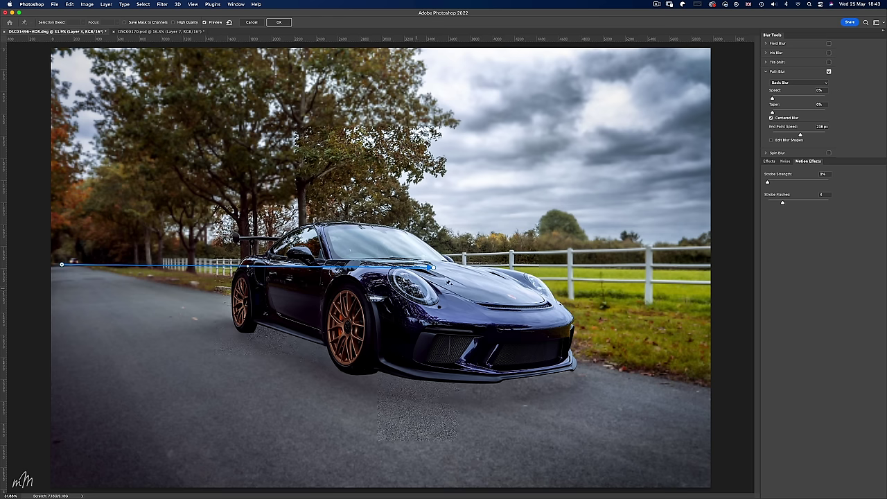
left_click_drag(431, 268, 438, 489)
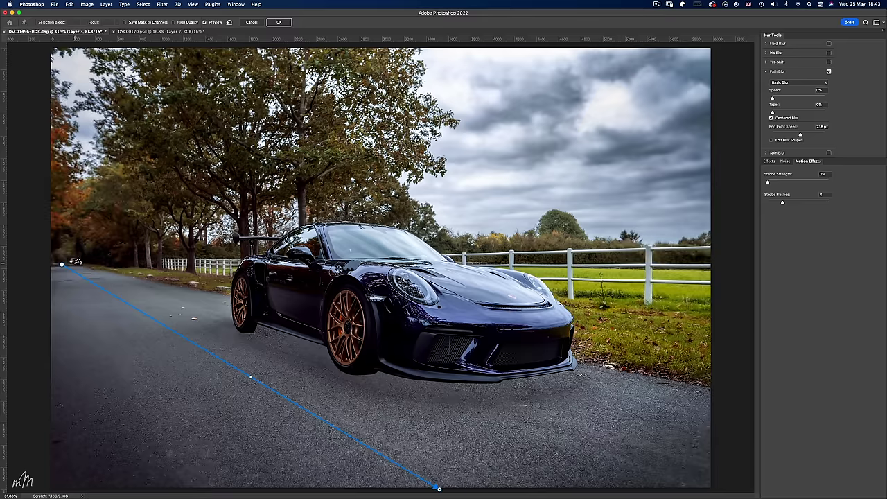
left_click_drag(193, 294, 715, 390)
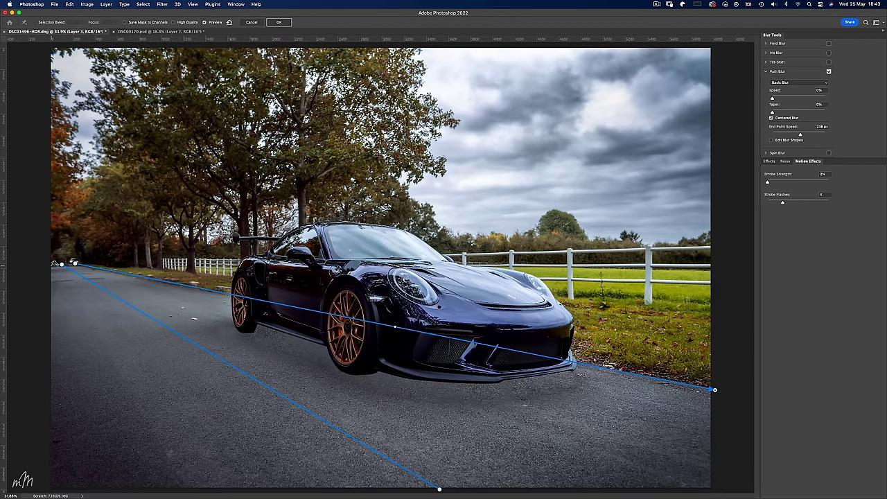
left_click_drag(53, 264, 51, 486)
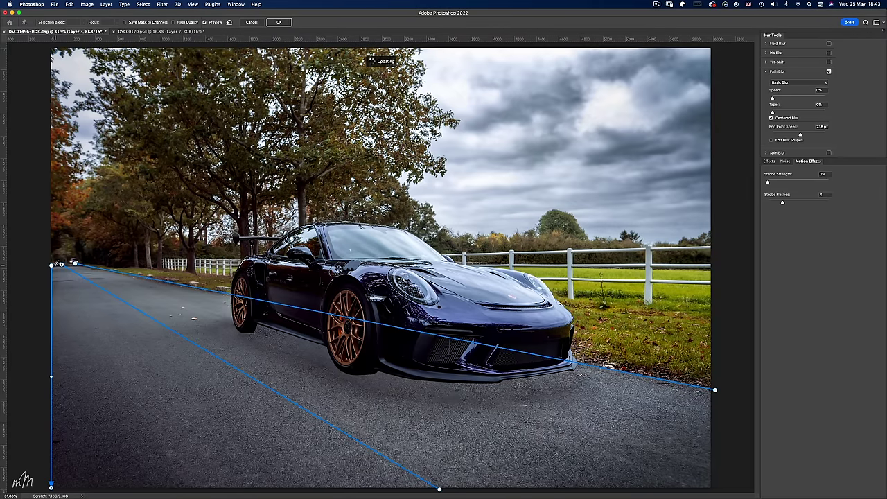
left_click_drag(59, 264, 120, 487)
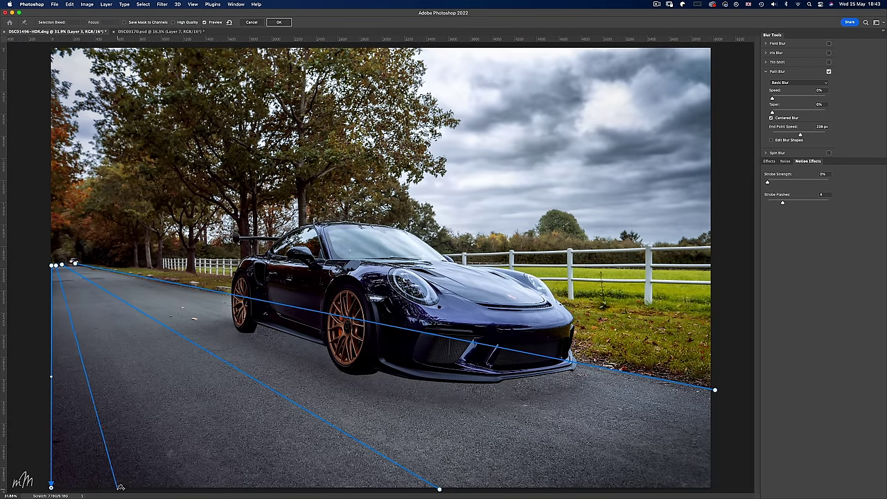
left_click_drag(61, 266, 222, 487)
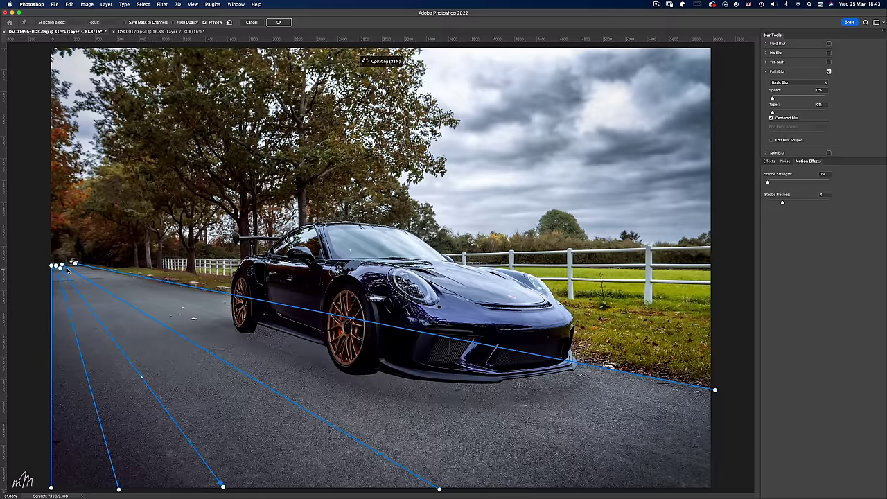
left_click_drag(73, 272, 323, 487)
Add blur paths out along the fence to the right edge and up through the sky and trees
mouse_move(79, 265)
left_mouse_down()
mouse_move(669, 487)
mouse_move(169, 260)
mouse_move(720, 279)
left_mouse_up()
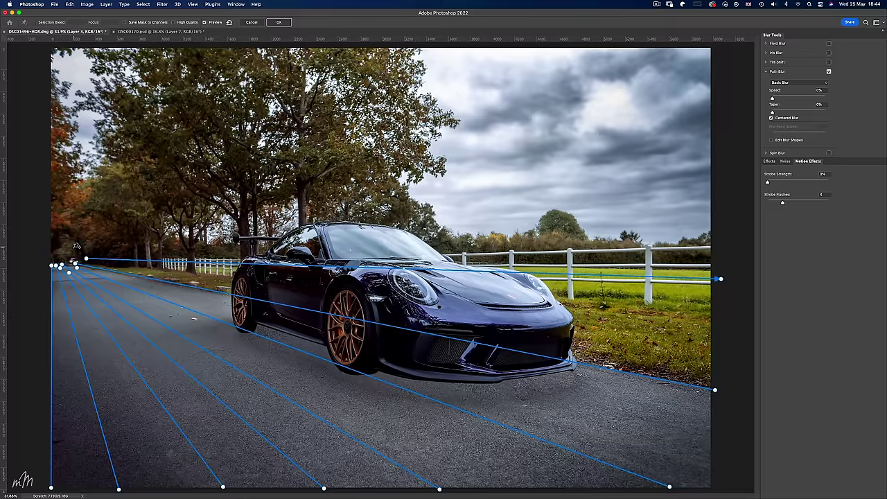
mouse_move(73, 248)
left_mouse_down()
mouse_move(716, 175)
mouse_move(80, 241)
mouse_move(713, 95)
mouse_move(713, 79)
mouse_move(492, 50)
left_mouse_up()
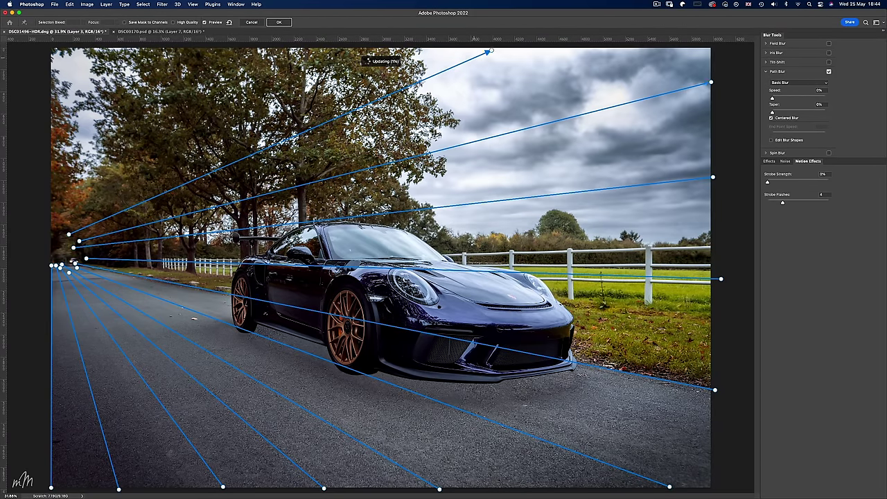
mouse_move(62, 225)
left_mouse_down()
mouse_move(283, 50)
mouse_move(97, 62)
mouse_move(101, 53)
left_mouse_up()
left_click_drag(50, 203, 53, 50)
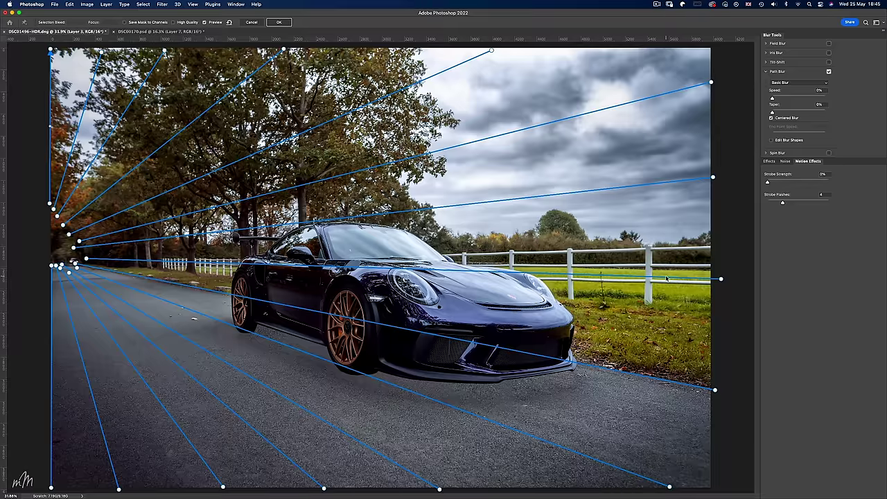
Set the path end point speed to about 308 px and blur speed to 121%, then apply the Path Blur
left_click(771, 140)
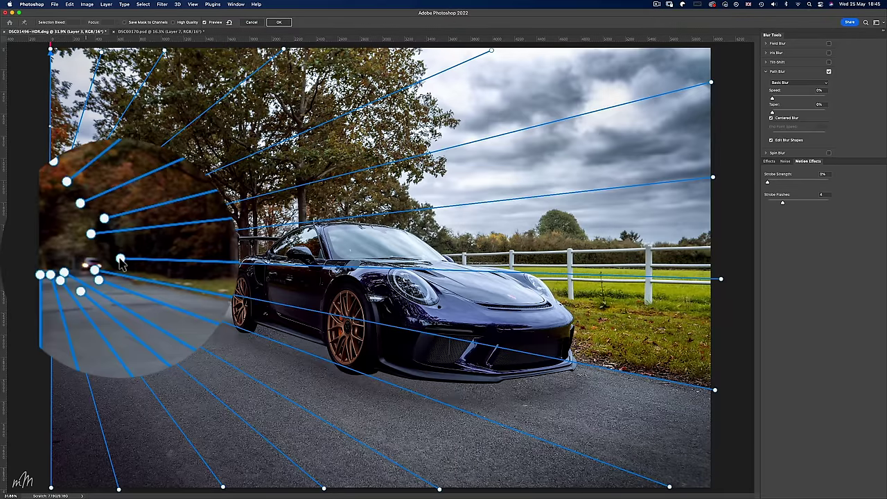
left_click(120, 261)
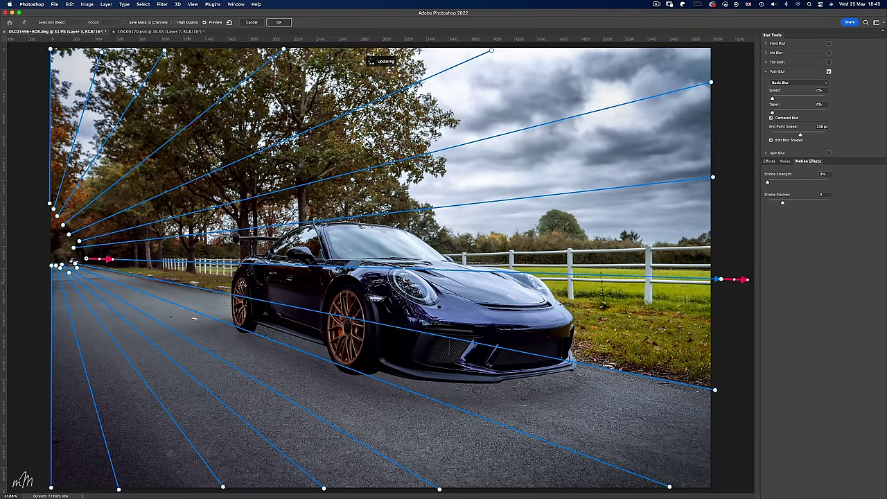
left_click_drag(801, 133, 768, 140)
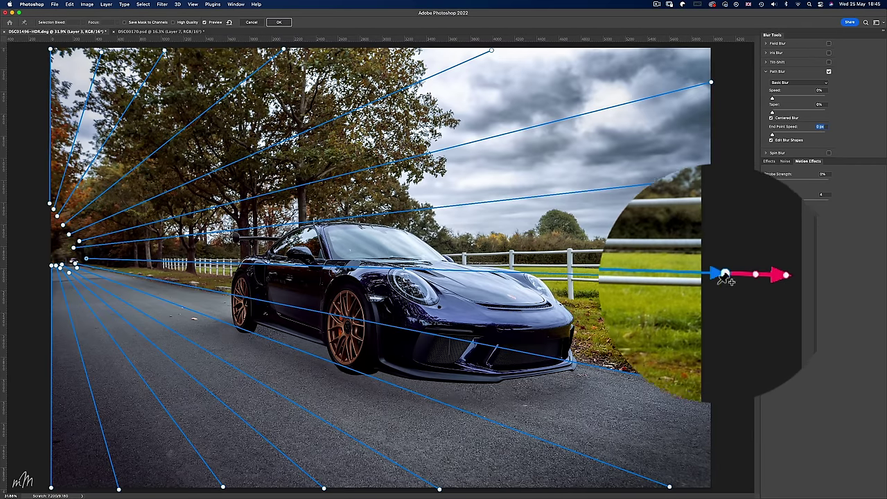
left_click_drag(724, 277, 769, 138)
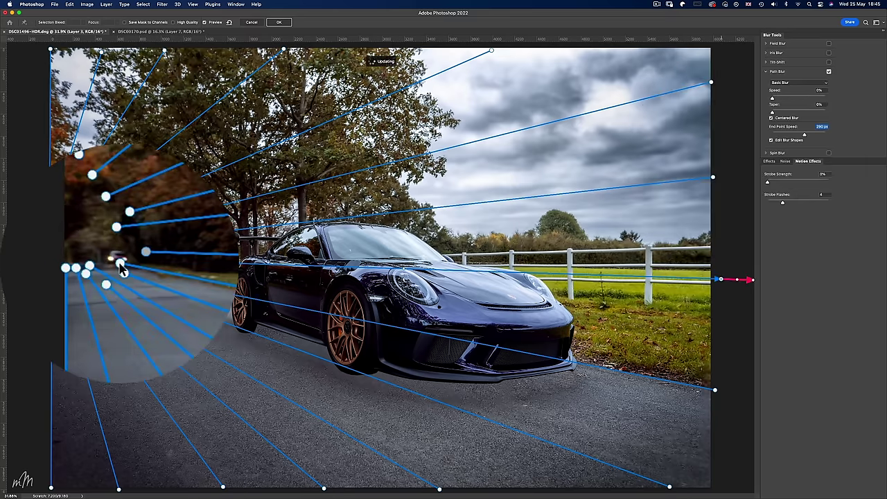
left_click_drag(804, 136, 805, 132)
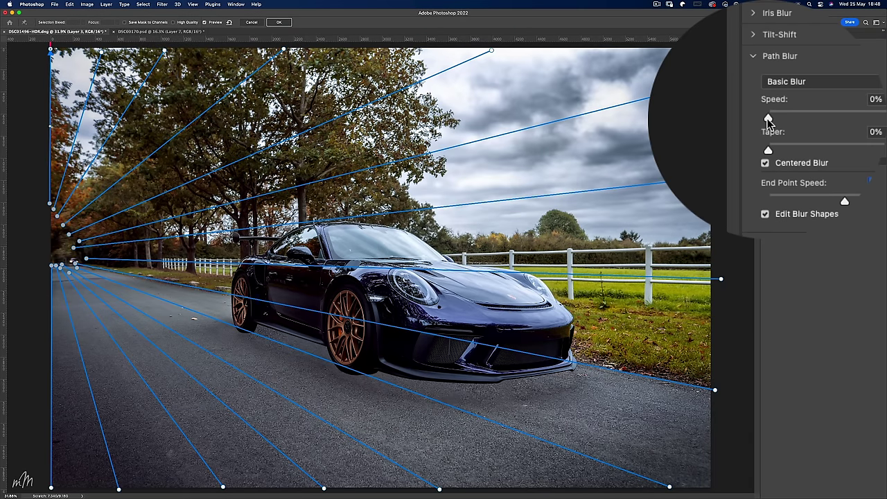
left_click_drag(768, 121, 768, 123)
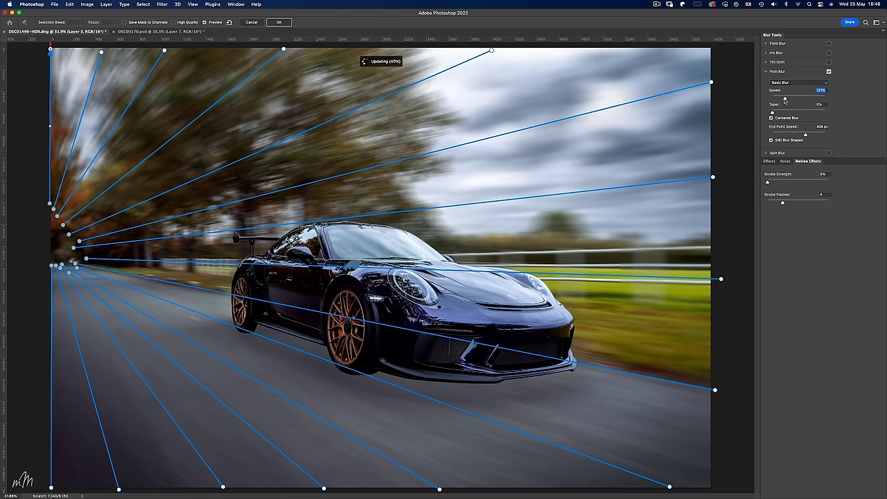
left_click(278, 21)
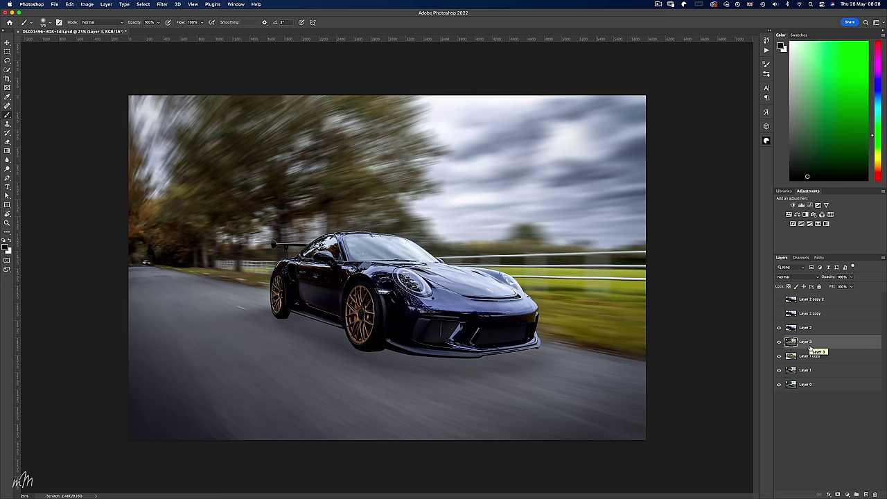
Toggle Layer 3 and solo Layer 1 to compare the path-blurred background with the sharp original
left_click(778, 343)
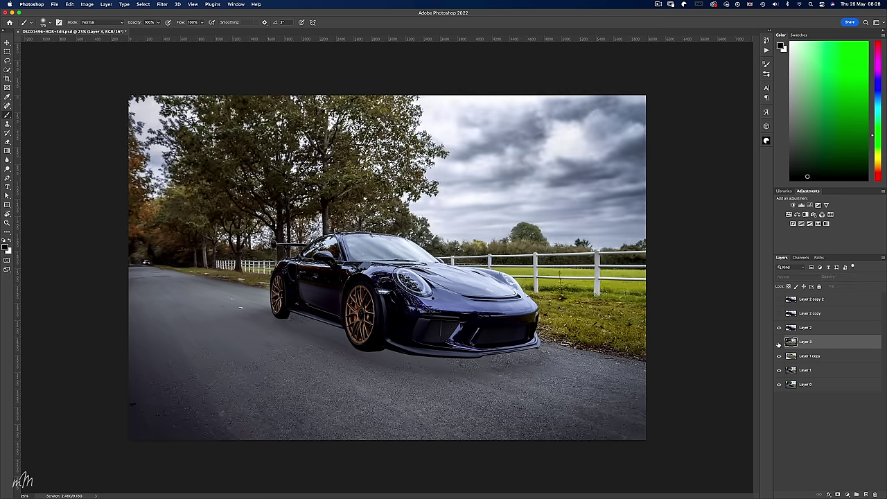
left_click(779, 342)
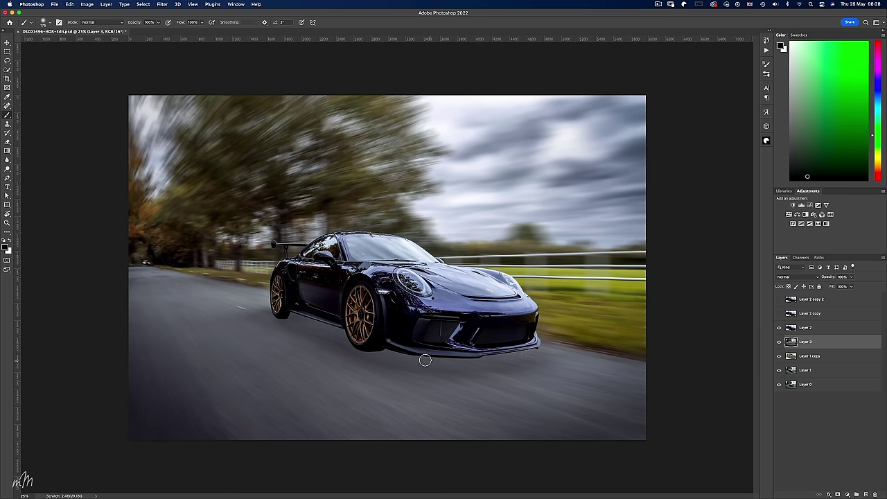
left_click(778, 371, "alt")
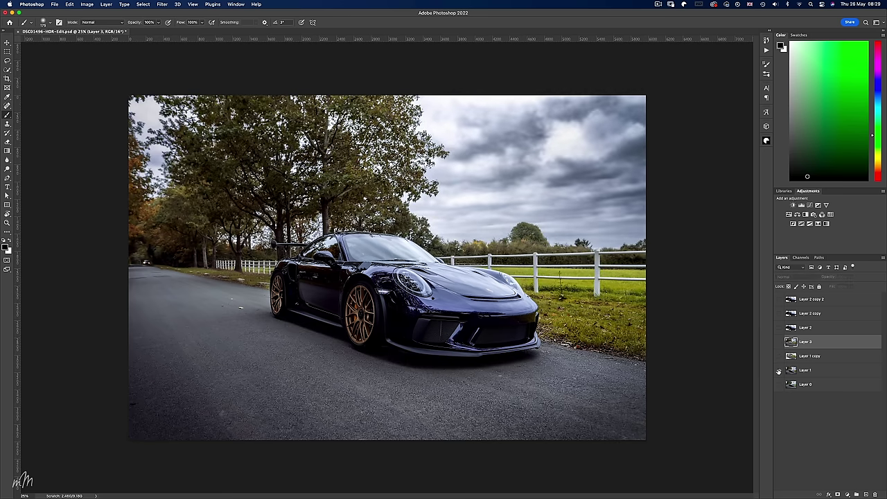
left_click(778, 371, "alt")
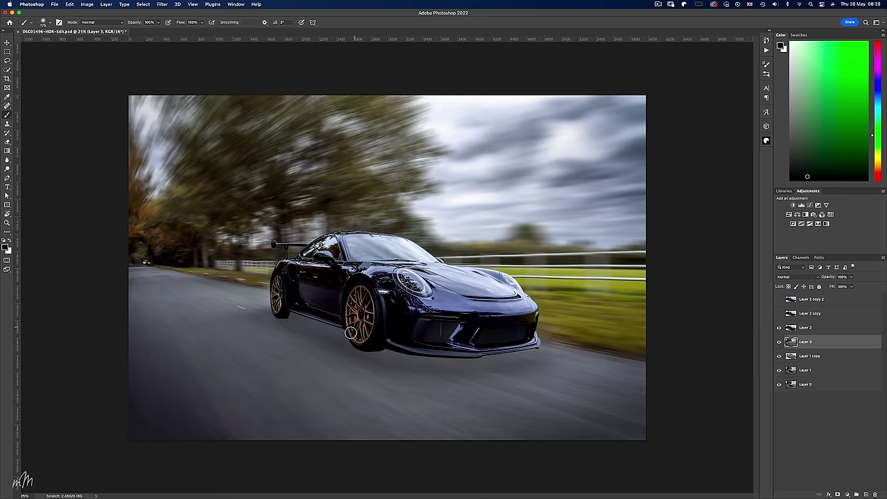
Rename the three car layers Base car, Front Wheel and Back Wheel
double_click(806, 328)
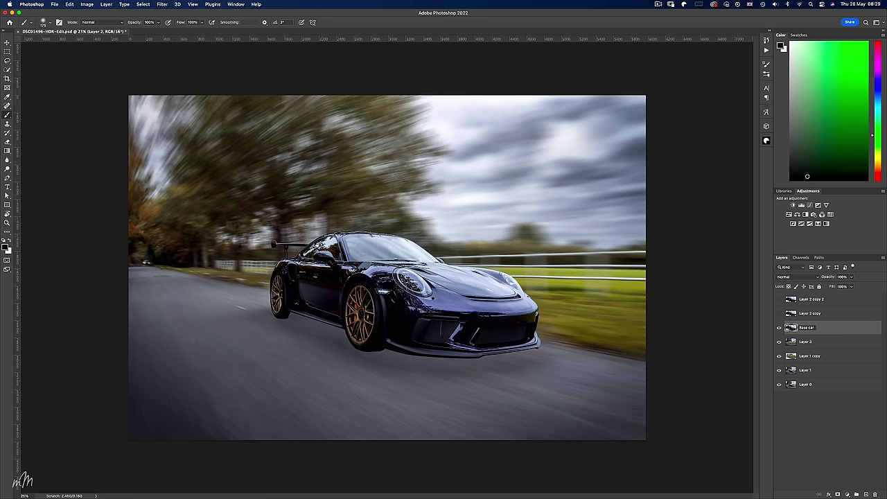
double_click(810, 313)
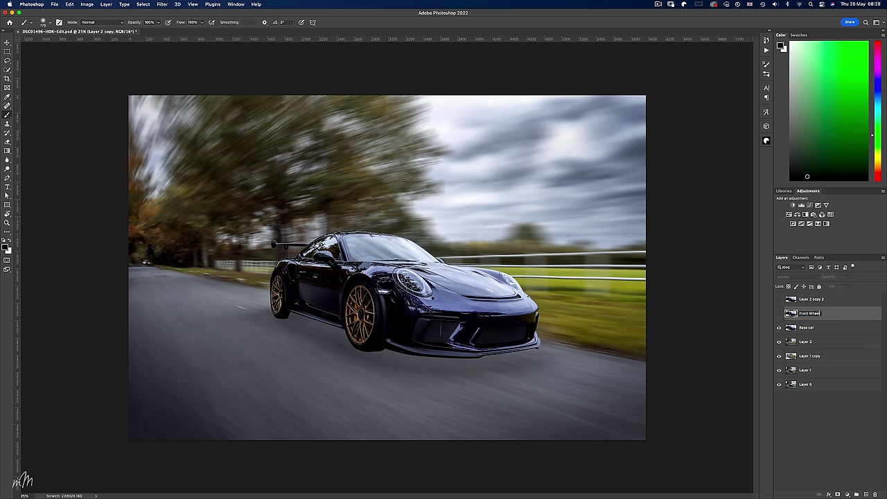
double_click(818, 299)
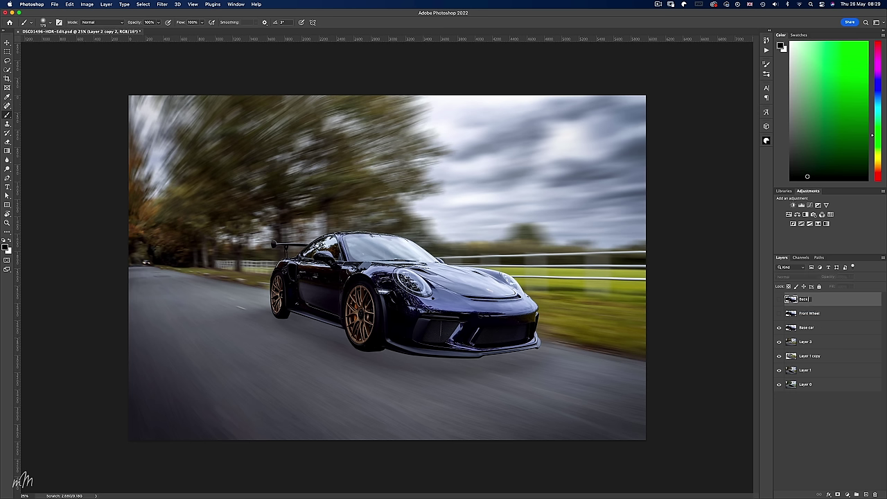
key("Return")
Add a new empty layer named Shadow above Layer 3
left_click(830, 343)
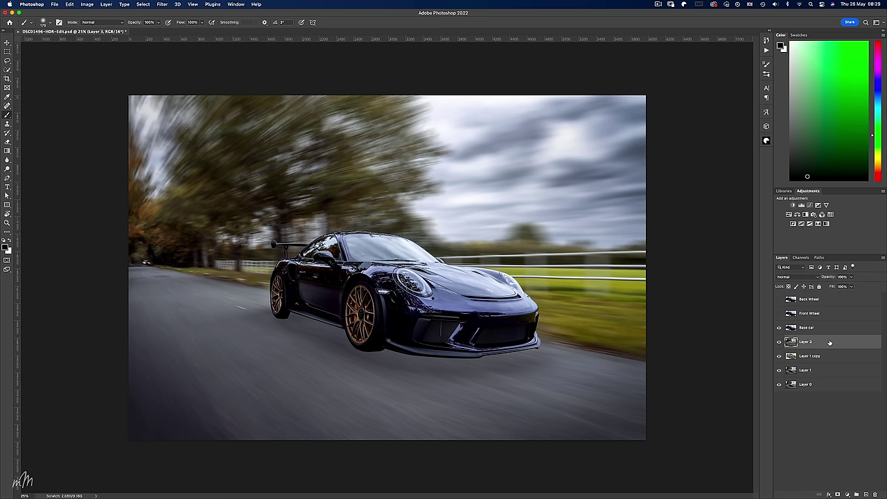
left_click(866, 494)
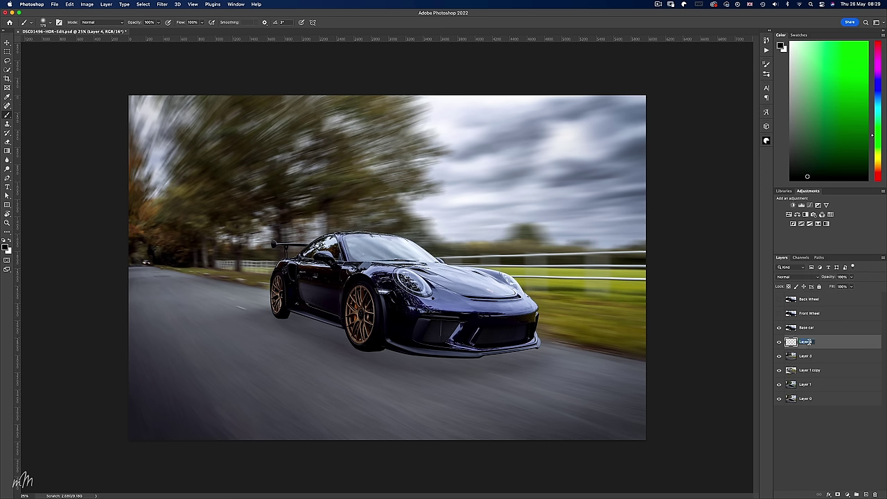
type("Shadow")
key("Return")
Toggle layer visibility to compare the blurred background with the original photo
left_click(779, 357)
left_click(779, 356)
left_click(779, 327)
left_click(779, 356)
left_click(779, 370)
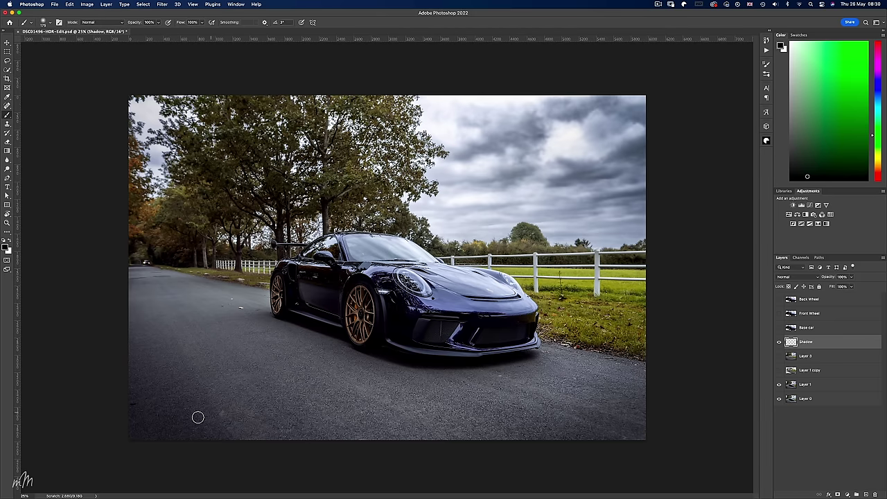
Sample the dark road colour and paint shadow under the rear wheel and car front
left_click(134, 432, "alt")
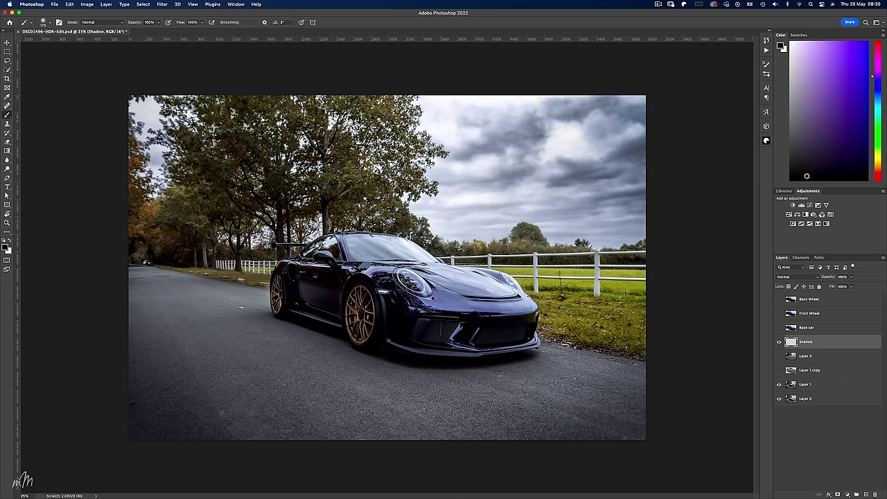
scroll(352, 365, "up", 3)
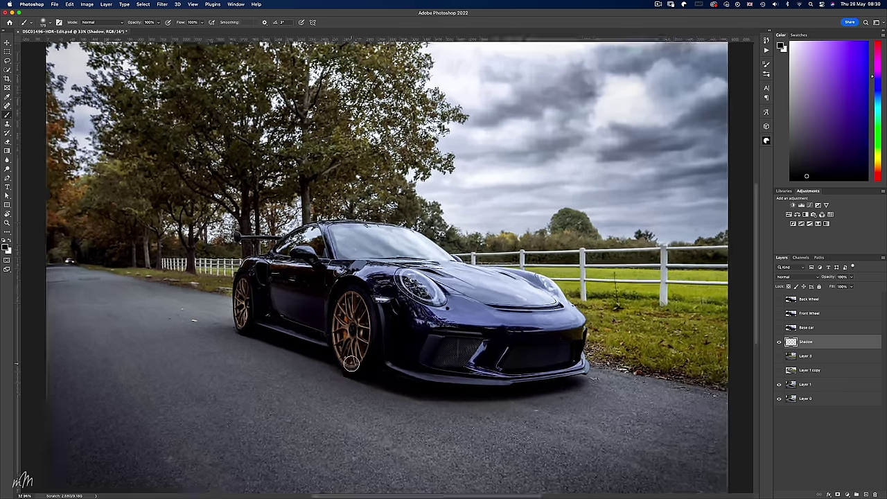
key("bracketleft")
key("bracketleft")
key("bracketleft")
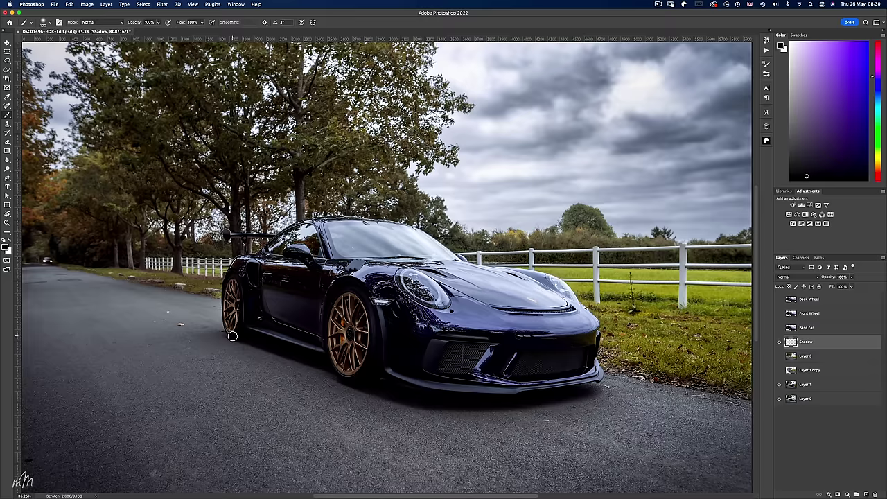
left_click(233, 336)
mouse_move(334, 370)
left_mouse_down()
mouse_move(431, 406)
mouse_move(546, 403)
mouse_move(525, 406)
mouse_move(587, 393)
mouse_move(635, 413)
mouse_move(581, 387)
mouse_move(424, 398)
mouse_move(269, 338)
left_mouse_up()
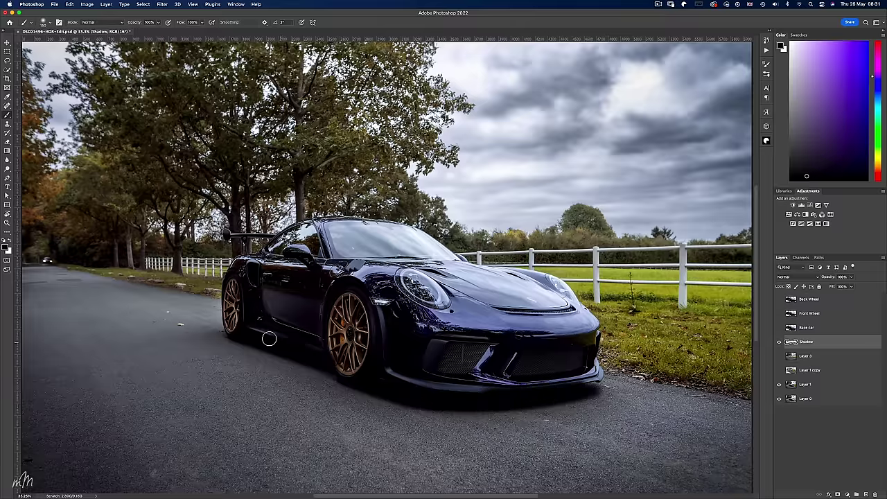
With the Shadow layer soloed, darken the strokes and extend the shadow along the front bumper
left_click(779, 342, "alt")
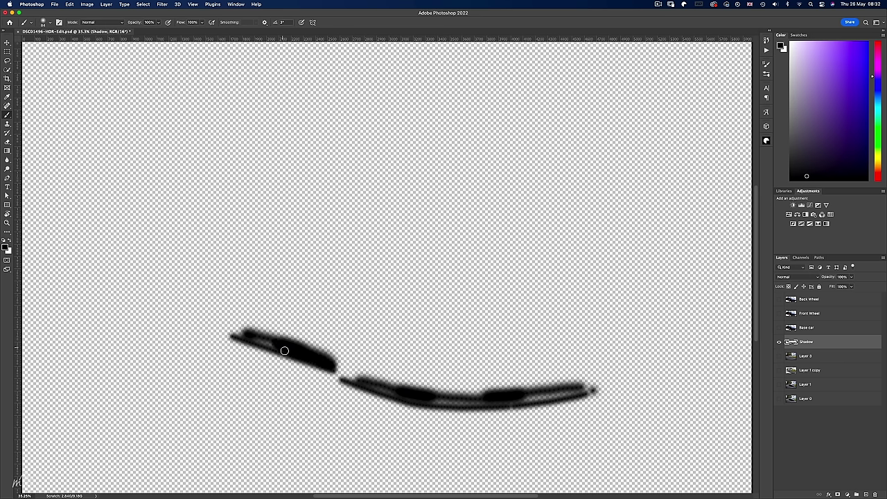
left_click_drag(284, 350, 246, 337)
mouse_move(485, 402)
left_mouse_down()
mouse_move(375, 387)
mouse_move(478, 405)
mouse_move(579, 390)
left_mouse_up()
left_click(779, 342, "alt")
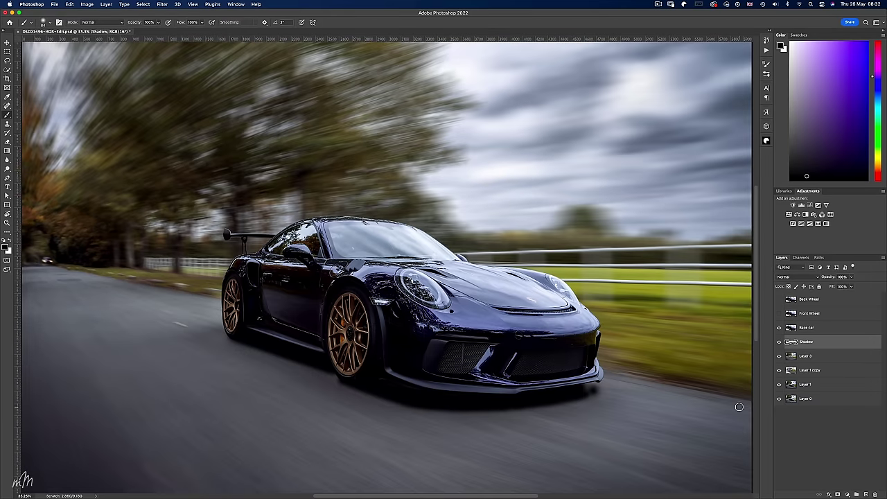
Convert the Shadow layer to a smart object
key("super+minus")
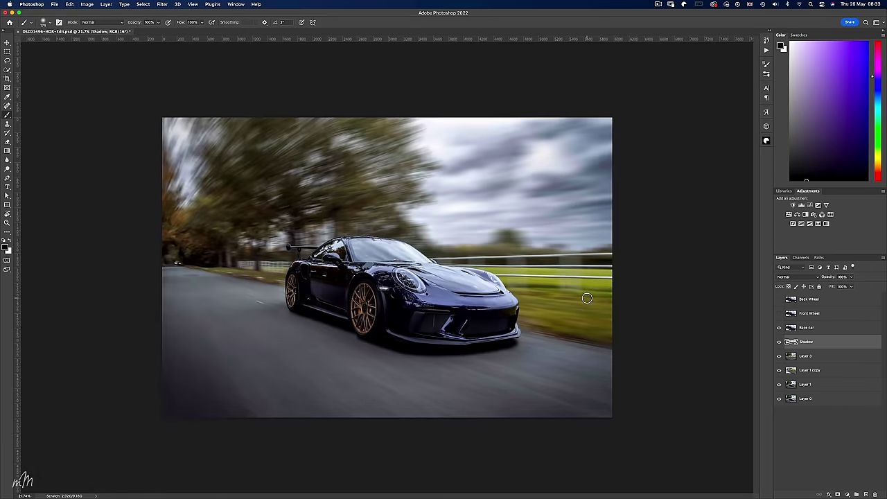
right_click(823, 345)
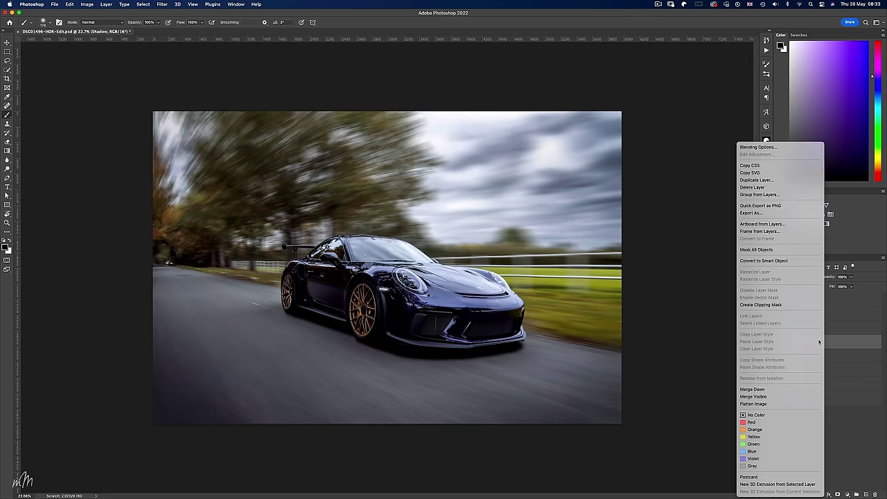
left_click(778, 262)
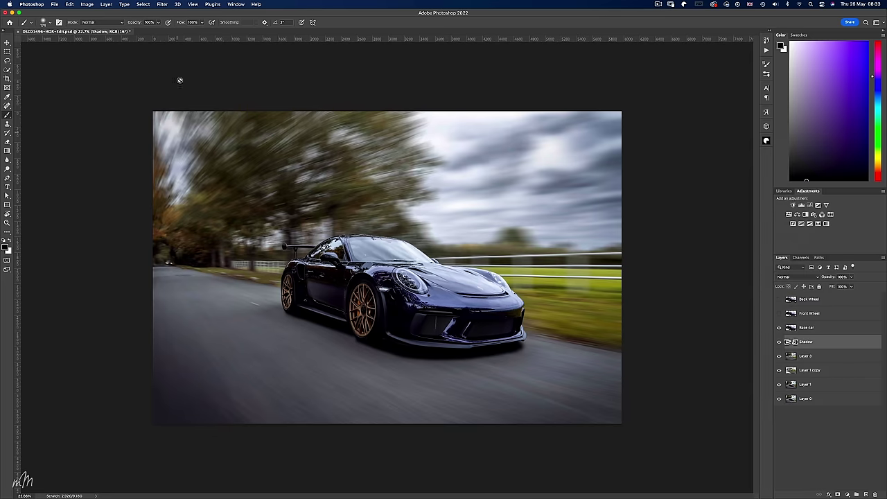
Apply a 26.1-pixel Gaussian Blur smart filter to soften the shadow
left_click(163, 4)
mouse_move(208, 93)
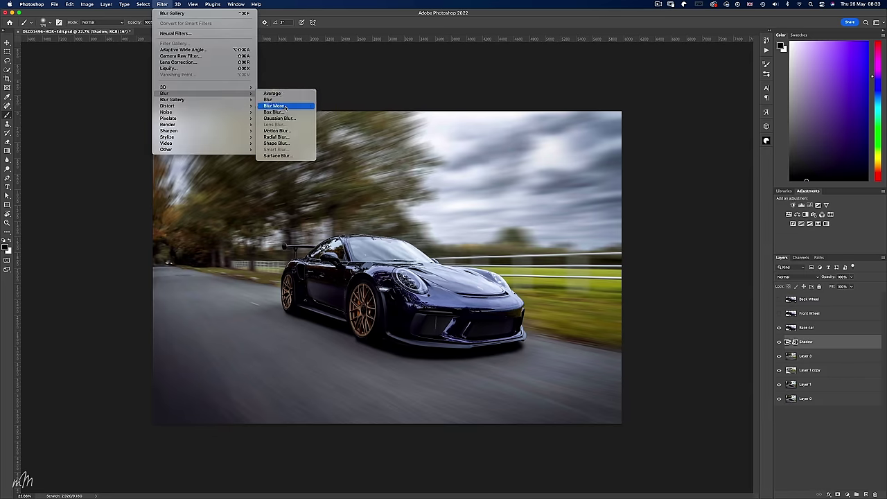
left_click(287, 118)
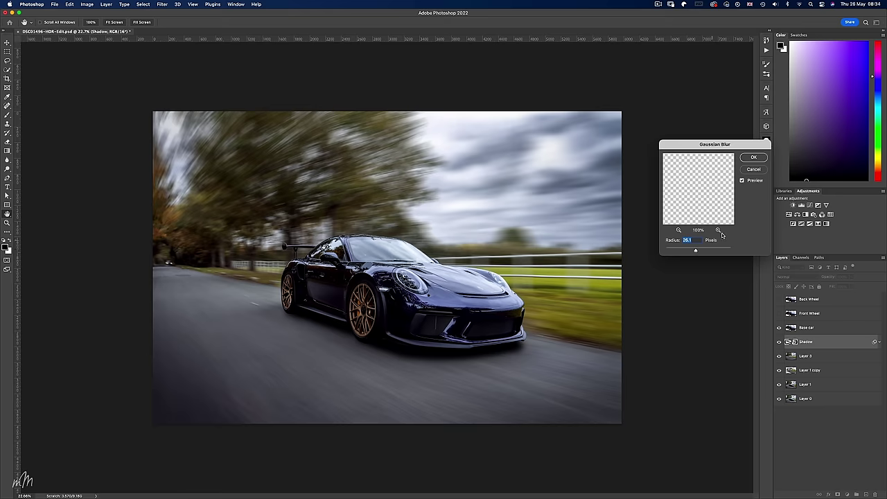
left_click(753, 159)
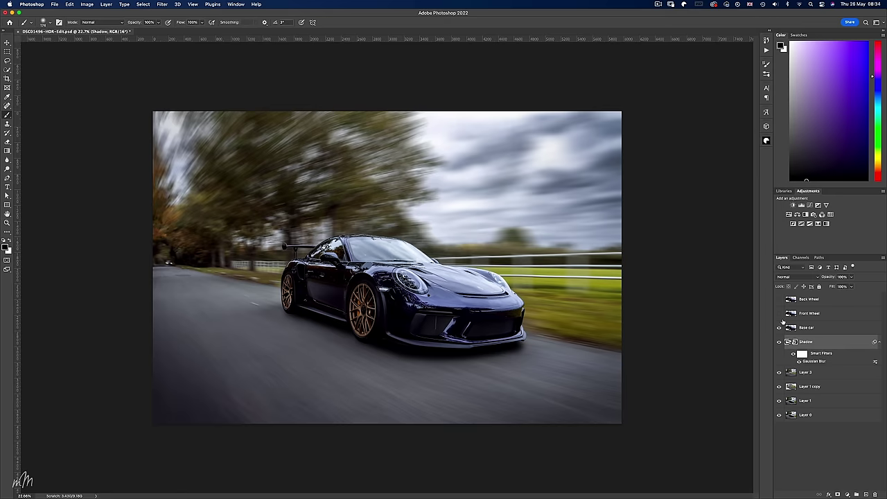
Start a Spin Blur from the Blur Gallery on the Front Wheel layer
left_click(834, 315)
left_click(162, 4)
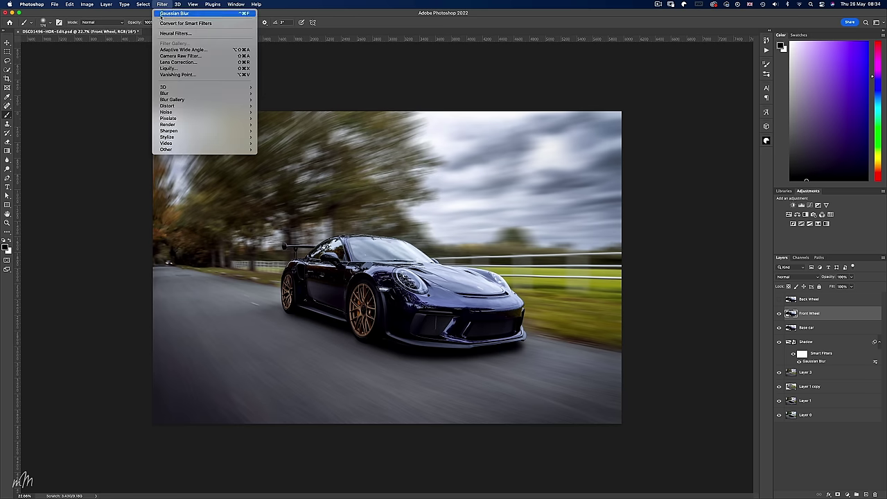
mouse_move(174, 101)
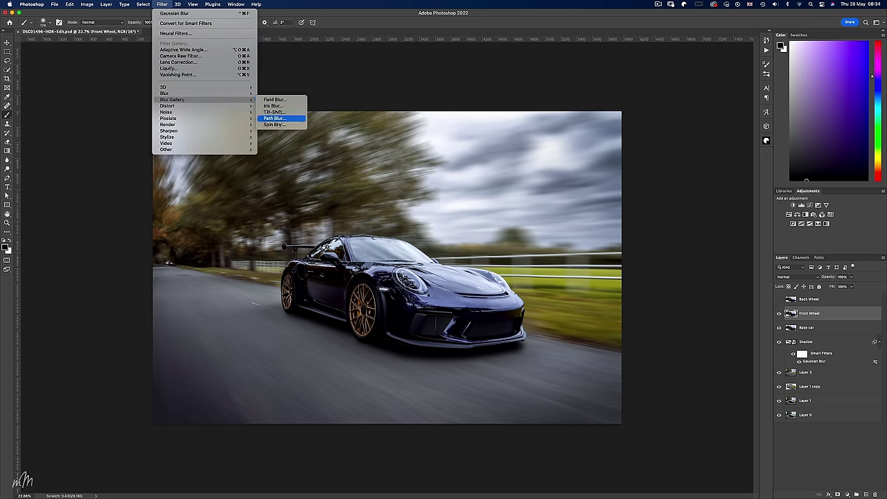
left_click(291, 126)
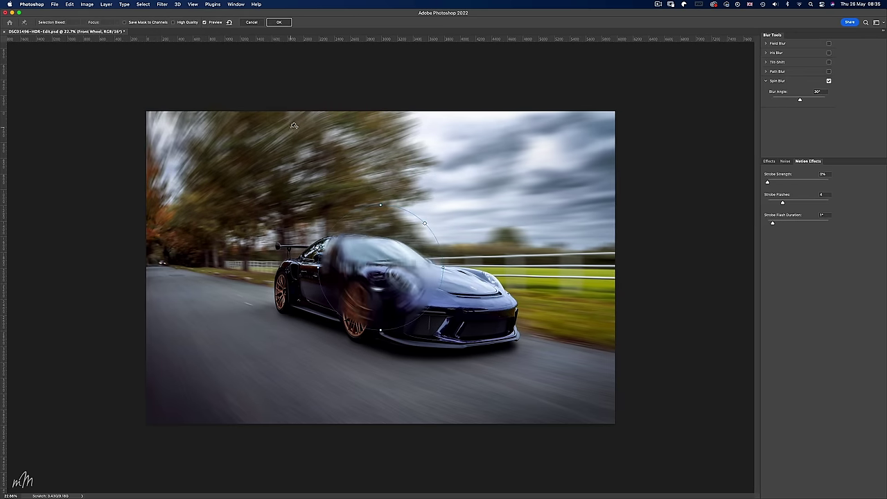
scroll(381, 378, "up", 5)
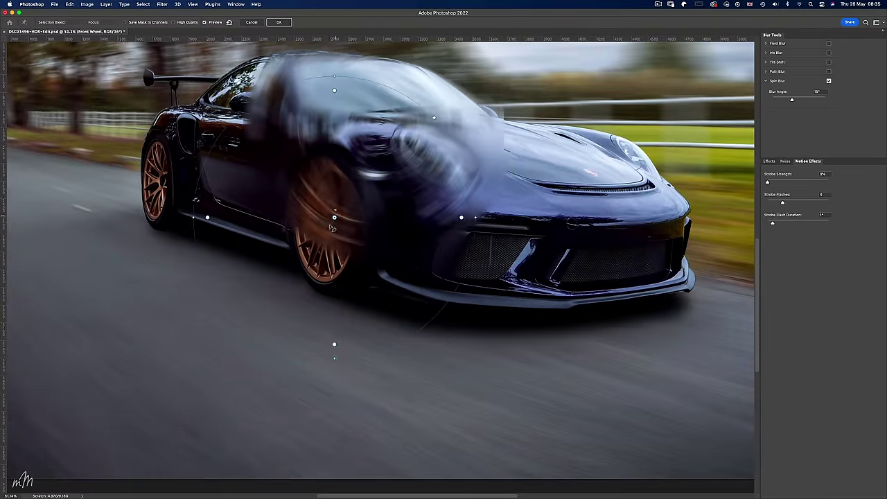
Fit the spin blur ellipse to the front wheel rim, set a 29° blur angle and commit
left_click_drag(327, 227, 327, 222)
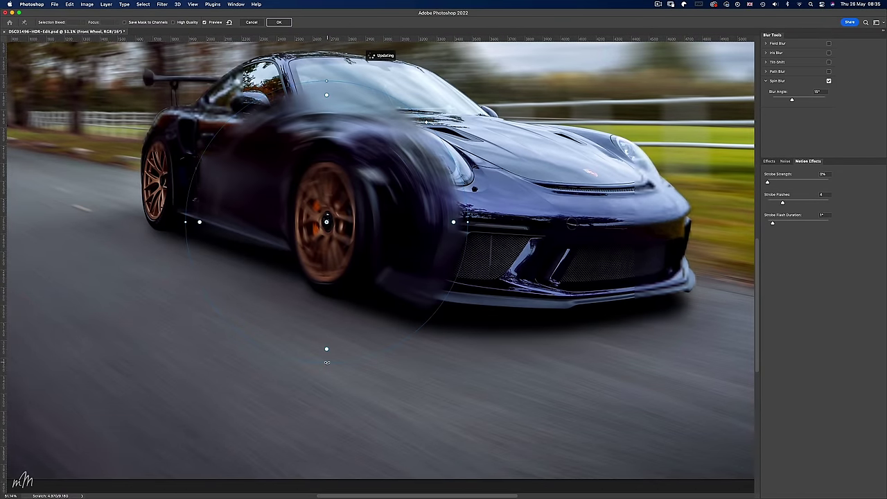
left_click_drag(325, 351, 324, 301)
left_click_drag(457, 223, 364, 221)
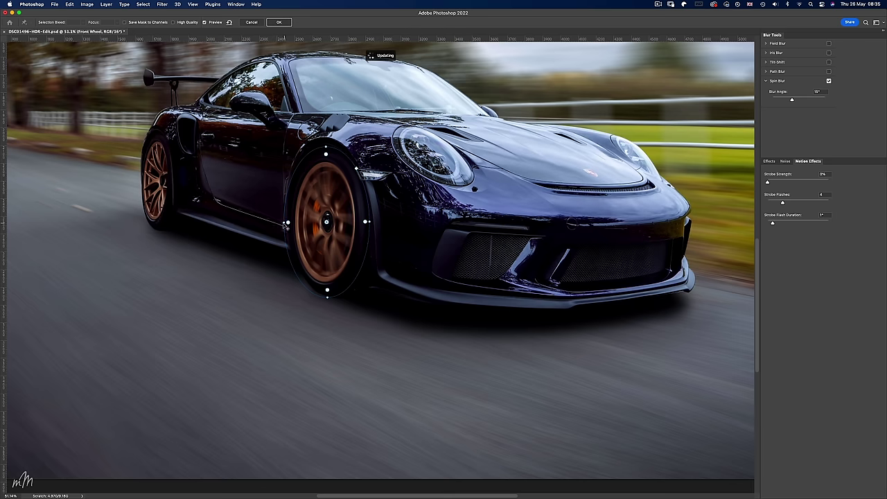
left_click_drag(363, 221, 364, 223)
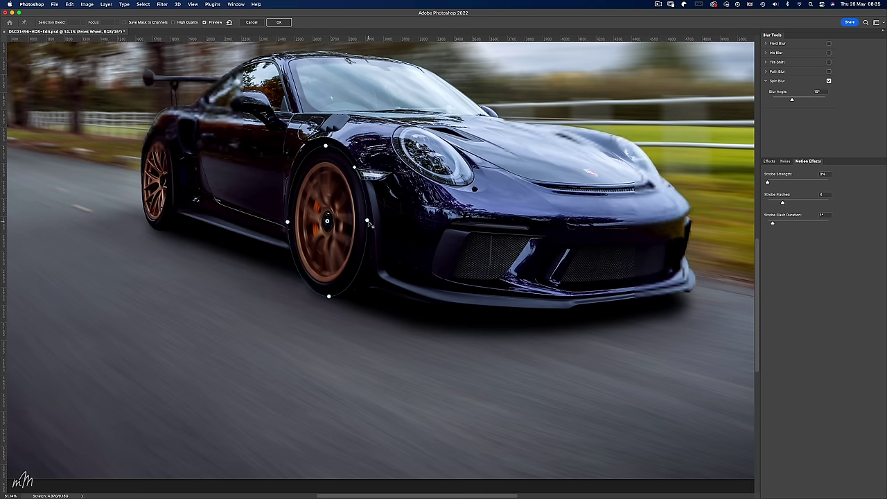
left_click_drag(376, 307, 326, 297)
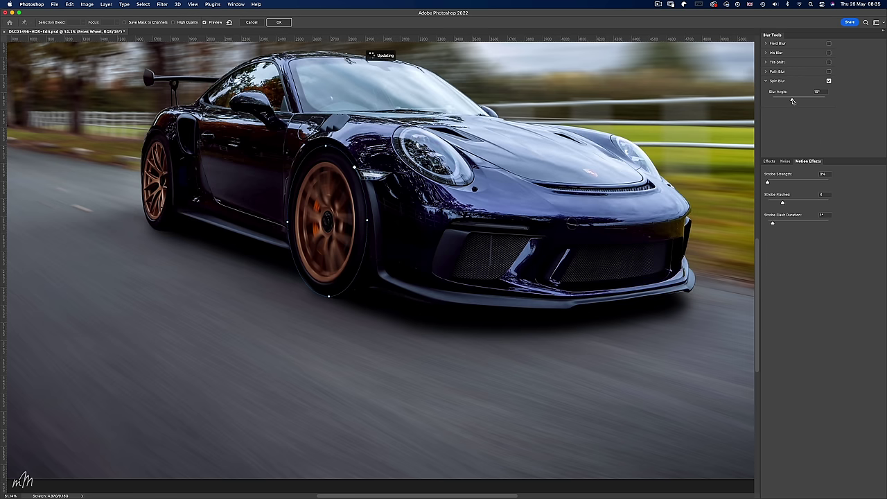
left_click_drag(792, 101, 795, 102)
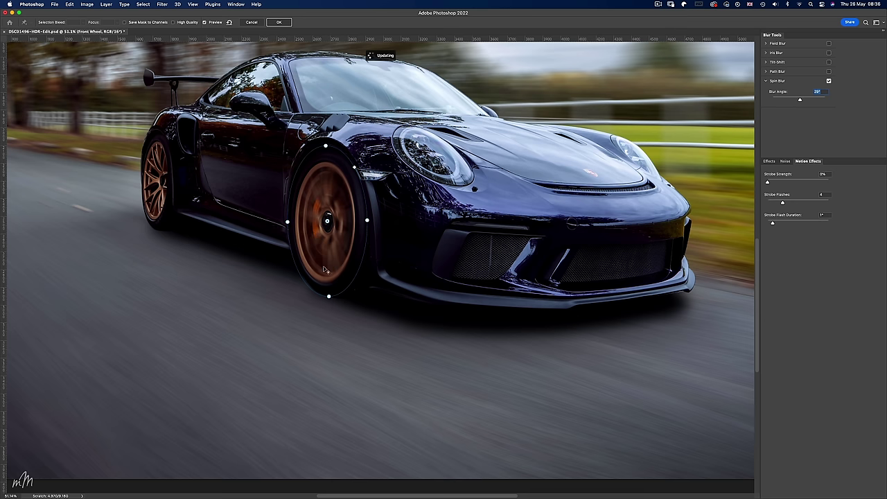
key("Return")
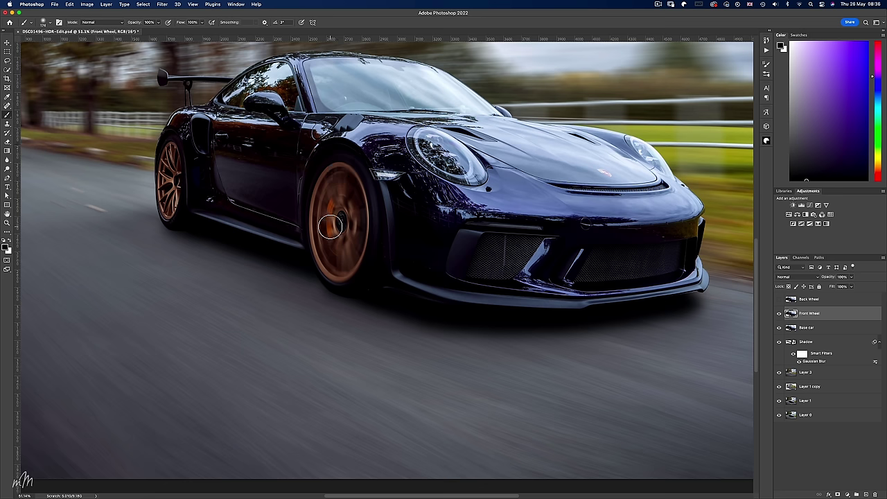
Add a layer mask to the Front Wheel layer
left_click(837, 494)
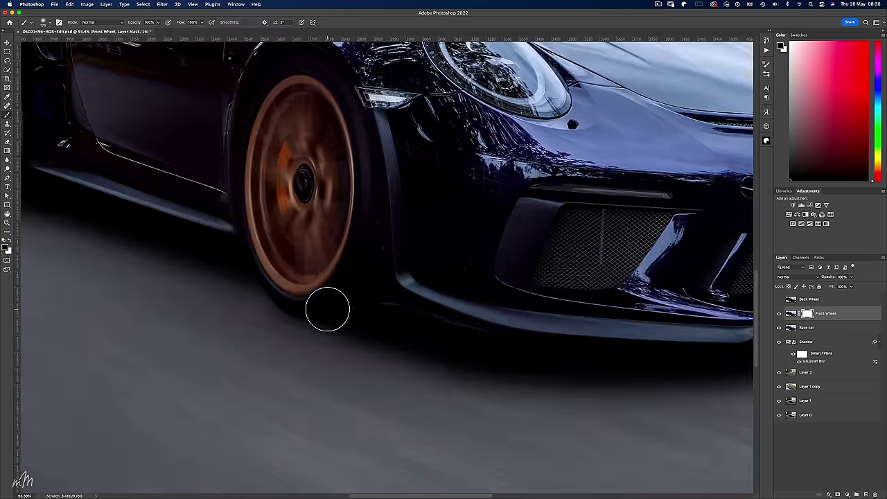
scroll(327, 307, "up", 3)
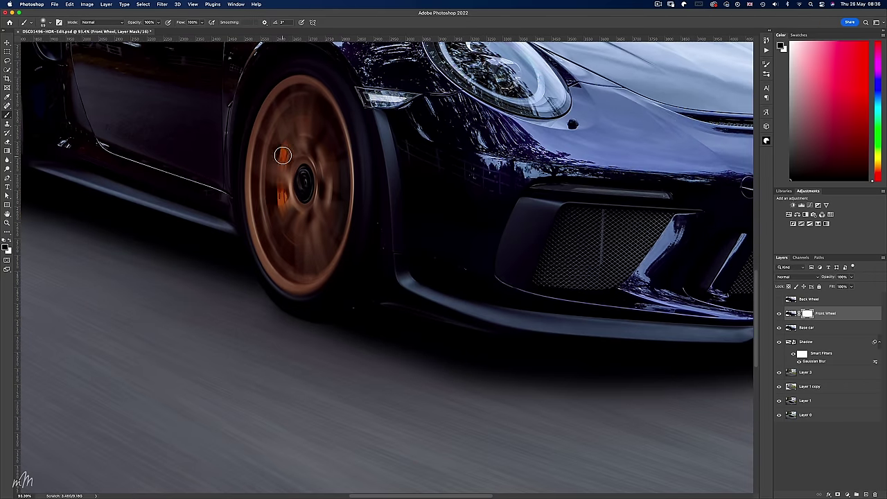
key("super+0")
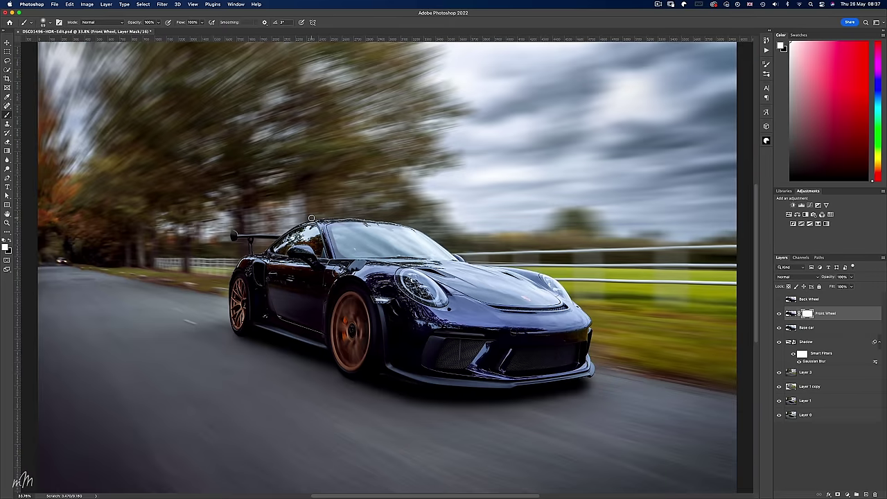
Apply a Spin Blur on the Back Wheel layer, fitted to the rear wheel with increased angle
left_click(807, 300)
scroll(162, 383, "up", 3)
left_click(162, 4)
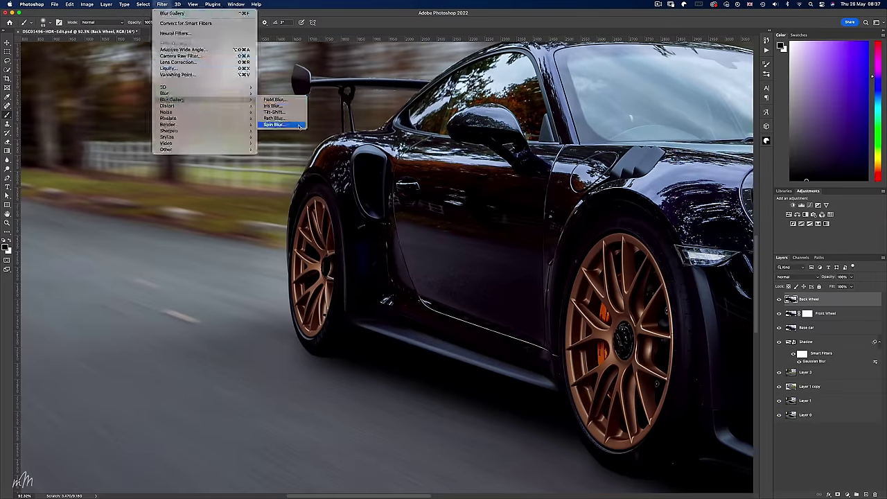
left_click(281, 123)
left_click_drag(617, 195, 333, 255)
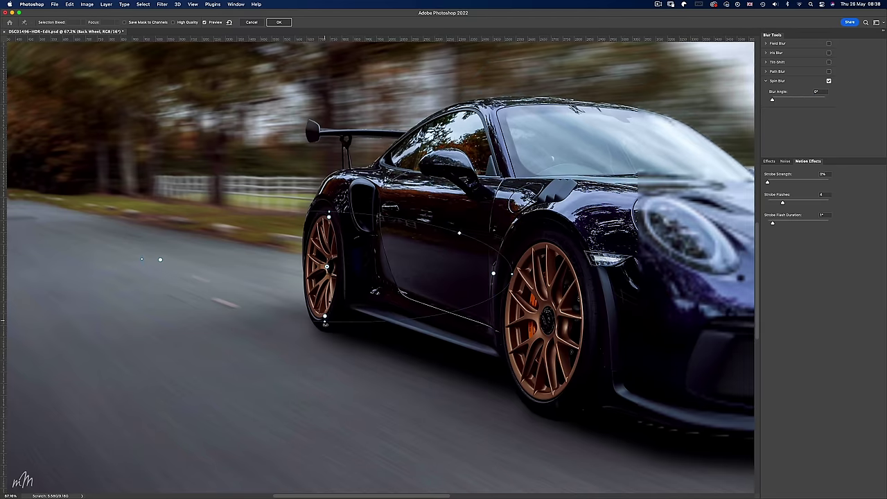
left_click_drag(337, 90, 327, 207)
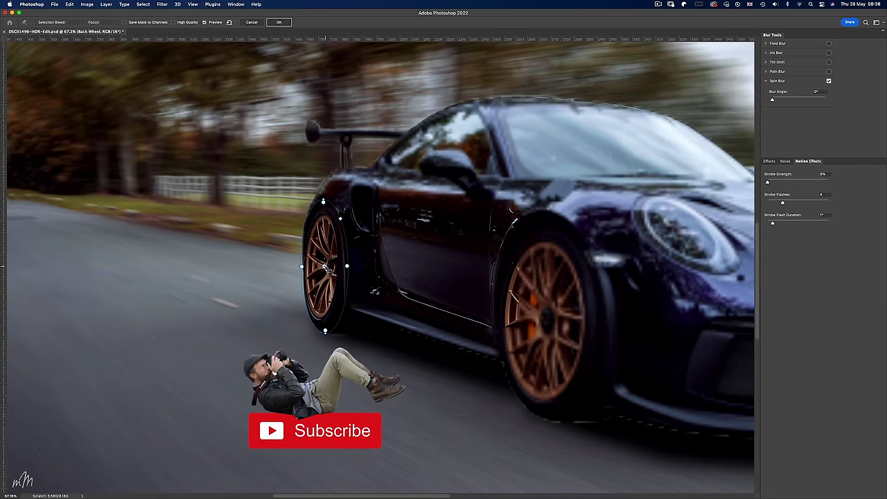
left_click_drag(772, 99, 790, 100)
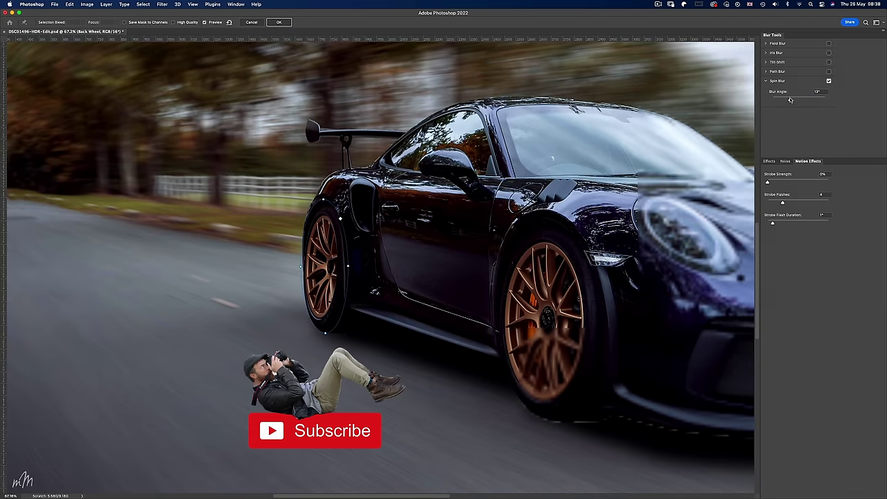
left_click(279, 23)
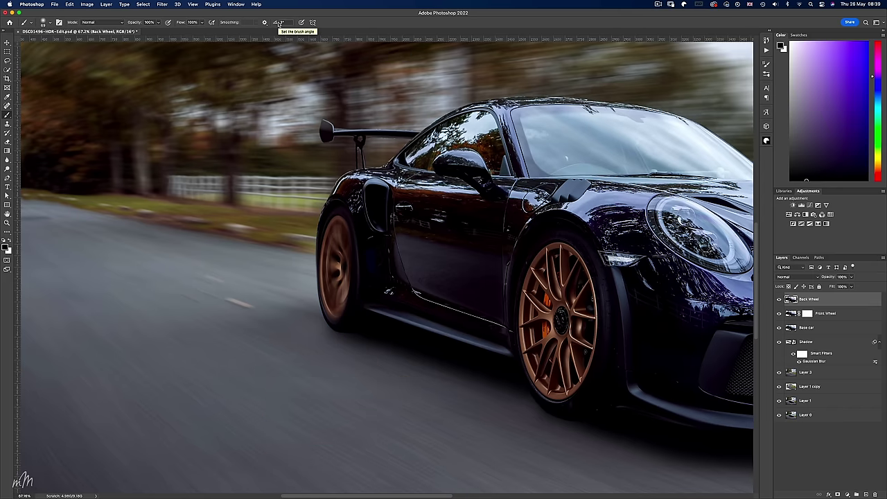
Add a hiding layer mask and paint the blur back in over the rear wheel
left_click(838, 494, "alt")
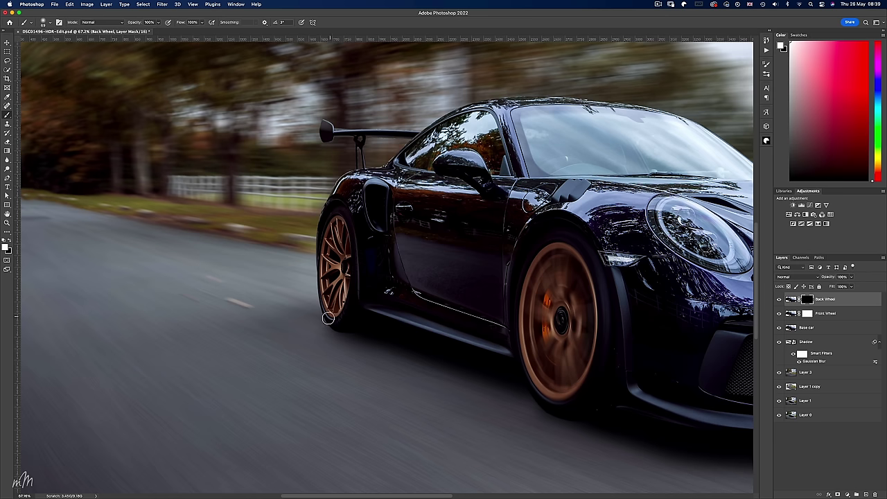
mouse_move(330, 311)
left_mouse_down()
mouse_move(345, 277)
mouse_move(327, 269)
mouse_move(325, 254)
left_mouse_up()
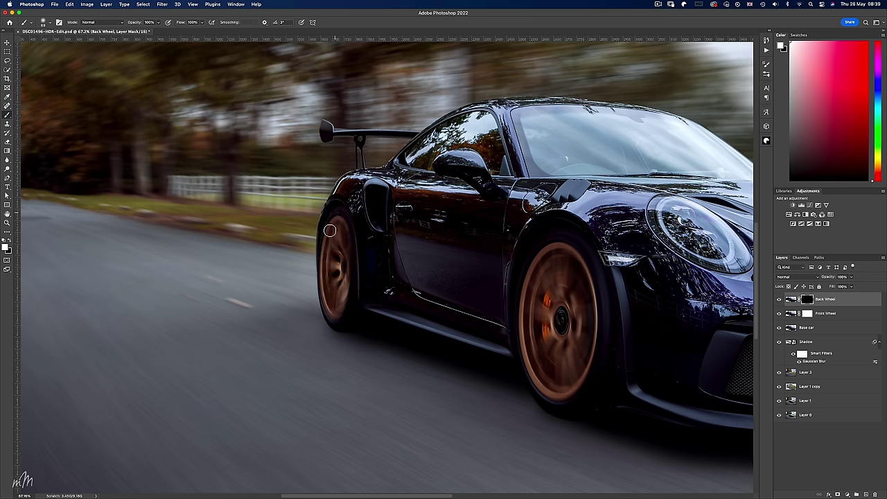
key("super+0")
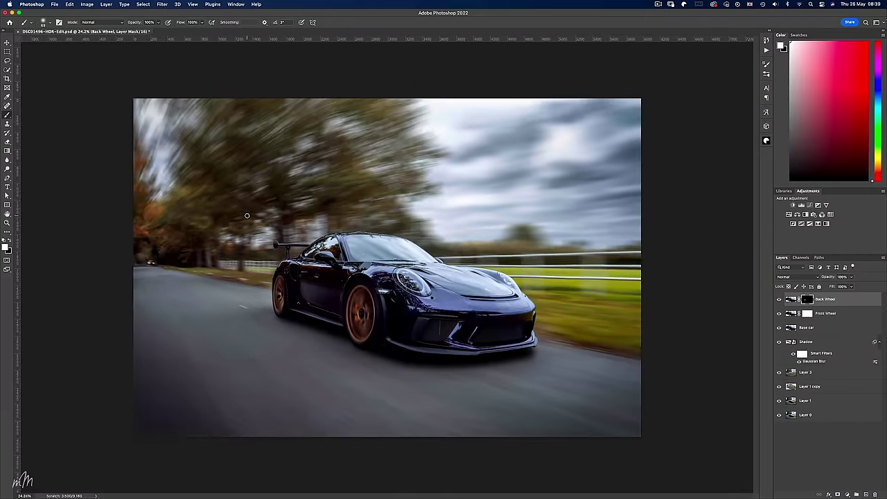
Stamp all visible layers into a new top layer named Stamp
left_click(791, 299)
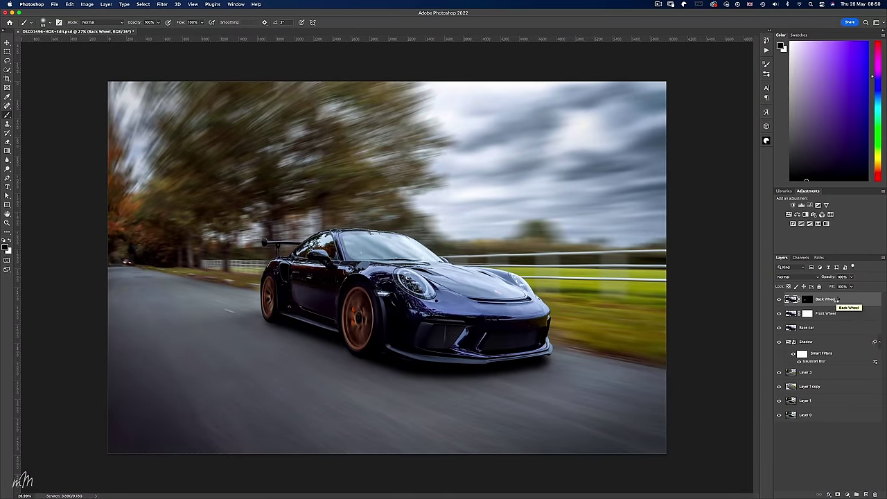
key("super+alt+shift+e")
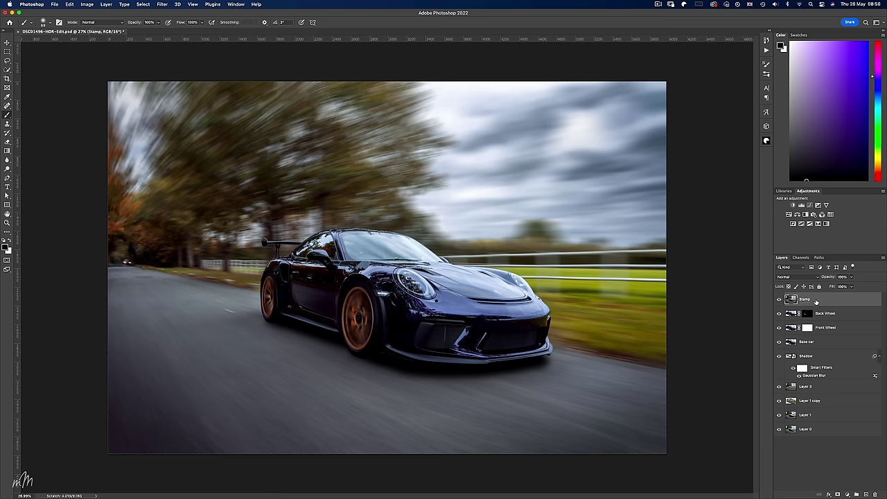
right_click(819, 301)
key("Escape")
left_click(163, 5)
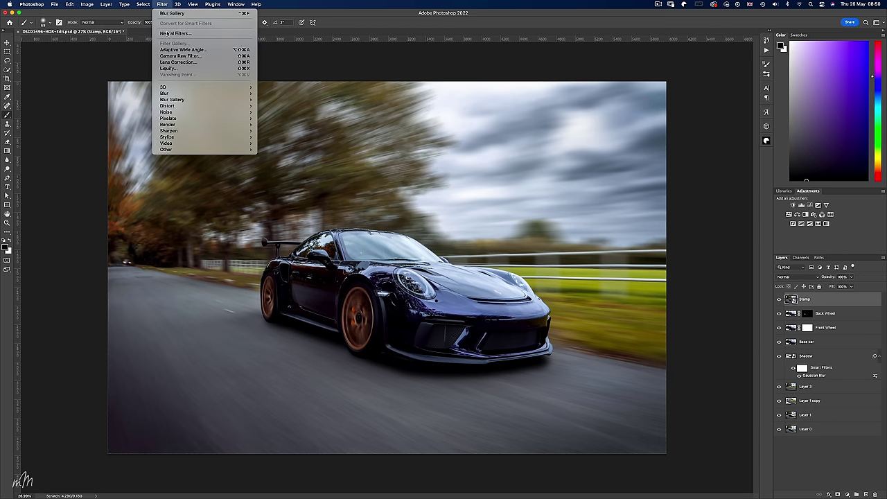
In the Camera Raw Filter, brush-mask the road and raise its adjustment slightly
left_click(173, 56)
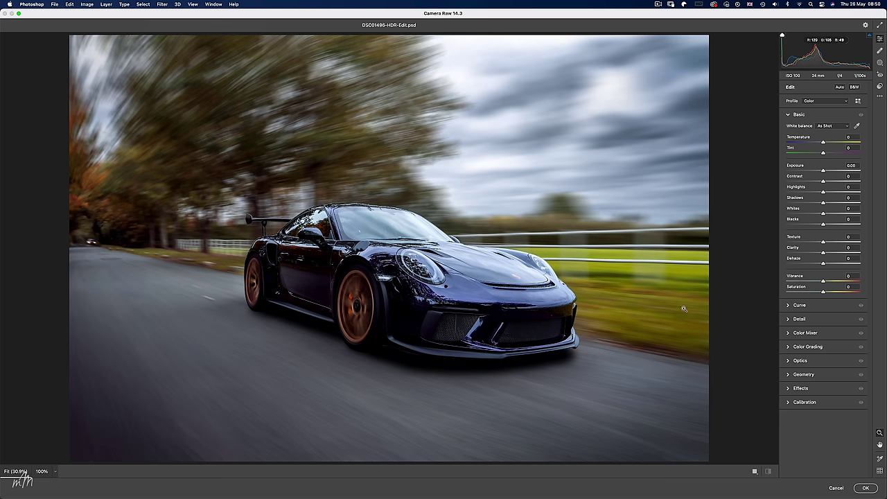
left_click(880, 63)
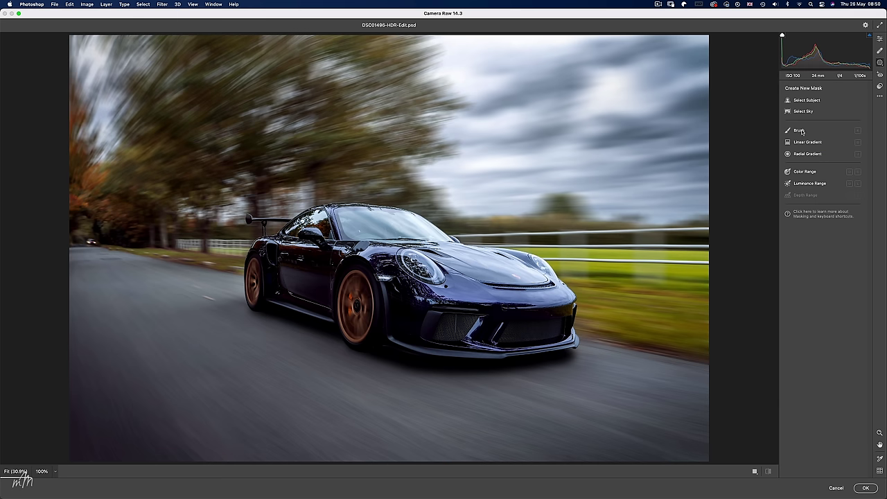
left_click(800, 131)
mouse_move(703, 402)
left_mouse_down()
mouse_move(632, 384)
mouse_move(691, 376)
mouse_move(602, 379)
mouse_move(626, 416)
mouse_move(508, 457)
mouse_move(561, 411)
mouse_move(354, 429)
mouse_move(376, 417)
mouse_move(338, 401)
mouse_move(329, 431)
mouse_move(249, 419)
mouse_move(246, 397)
mouse_move(206, 431)
mouse_move(79, 445)
mouse_move(209, 401)
left_mouse_up()
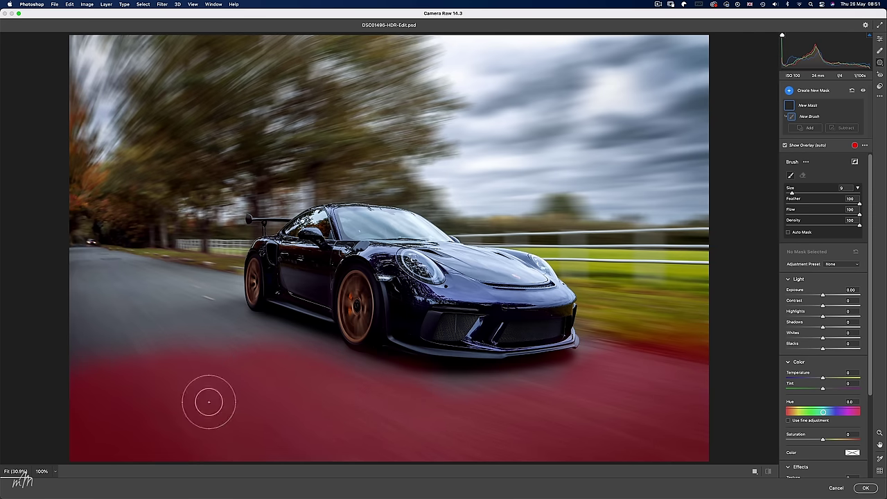
key("bracketright")
key("bracketright")
key("bracketright")
key("bracketright")
key("bracketright")
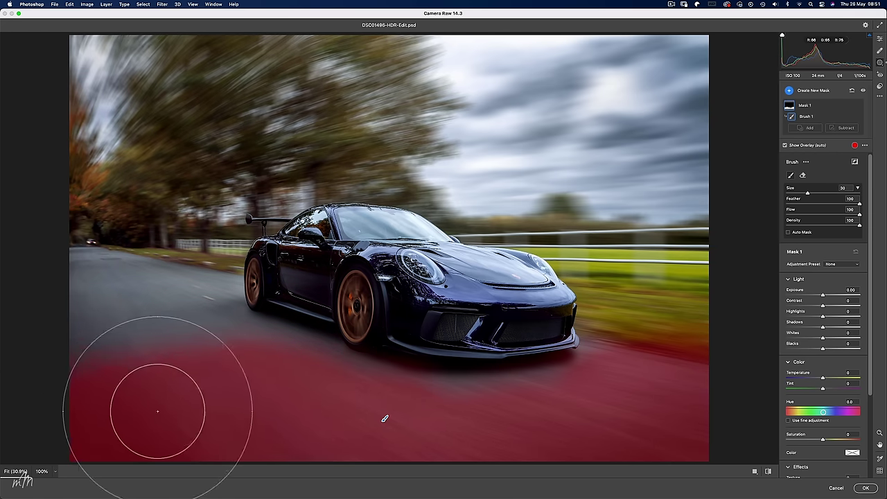
scroll(818, 409, "down", 3)
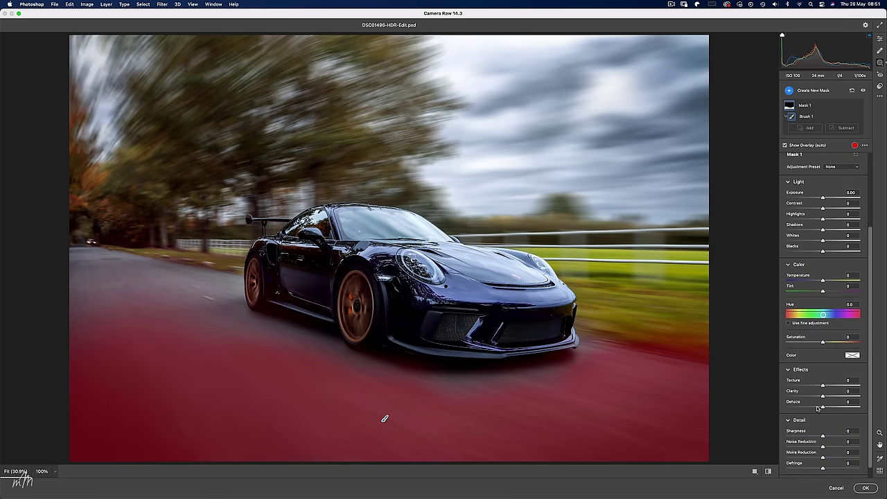
left_click(823, 386)
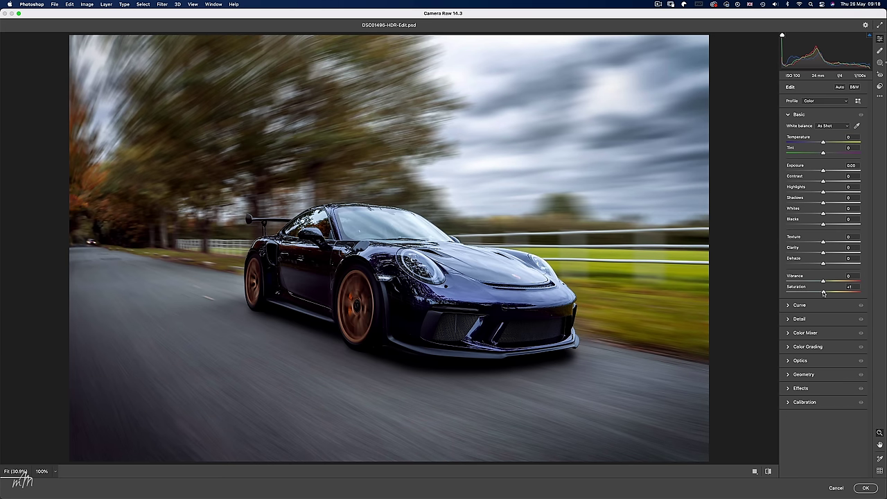
In Color Grading, adjust the Shadows and then the Highlights luminance
left_click(787, 348)
left_click(820, 181)
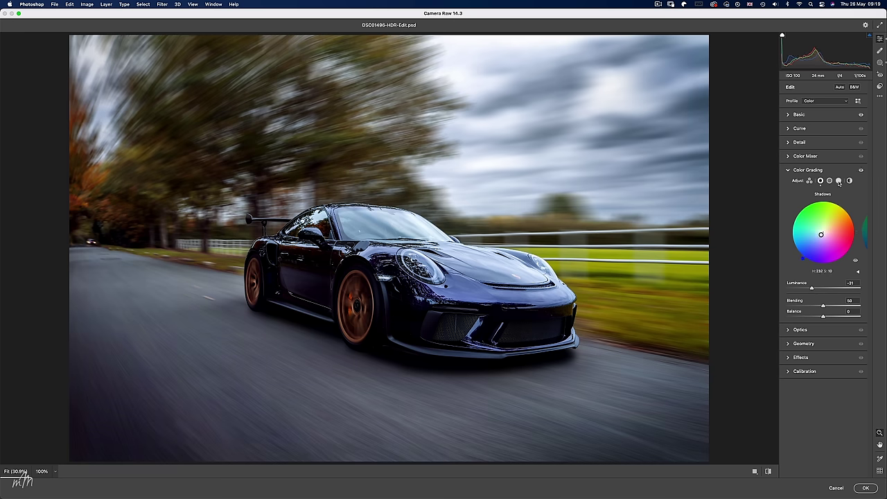
left_click(838, 181)
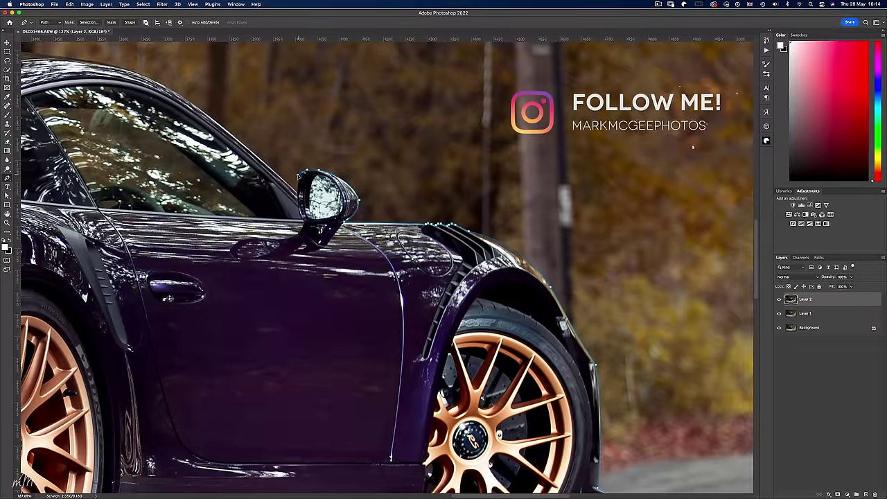
Pan the rear-view photo to the left to view the road area
scroll(345, 224, "left", 2)
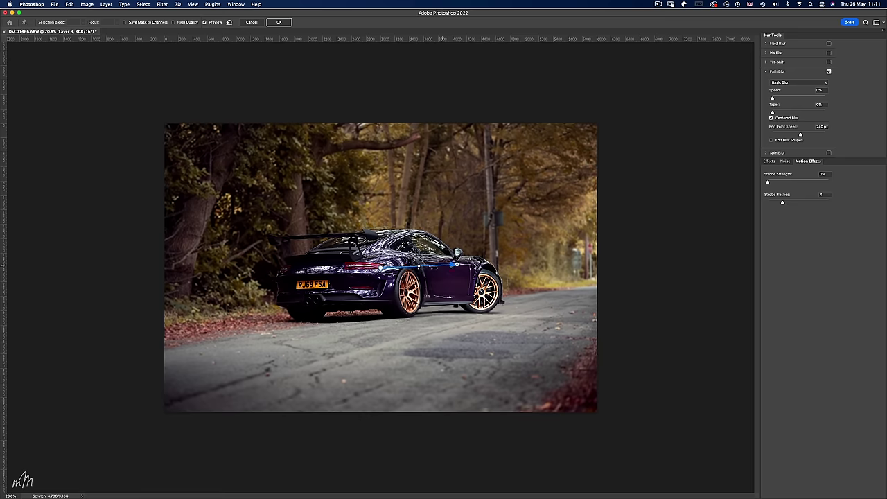
Curve the default blur path from the top right to the bottom-left corner and add a second path
left_click_drag(457, 264, 591, 210)
left_click_drag(402, 262, 169, 411)
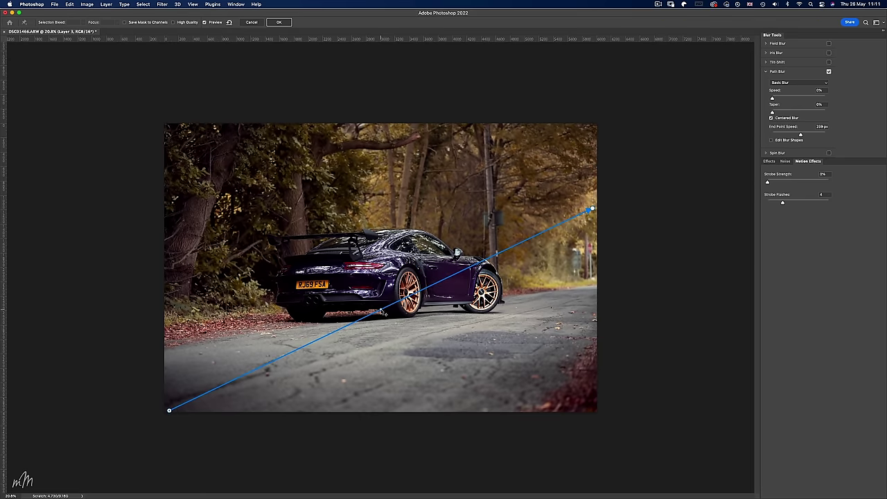
left_click_drag(341, 284, 244, 285)
left_click(594, 192)
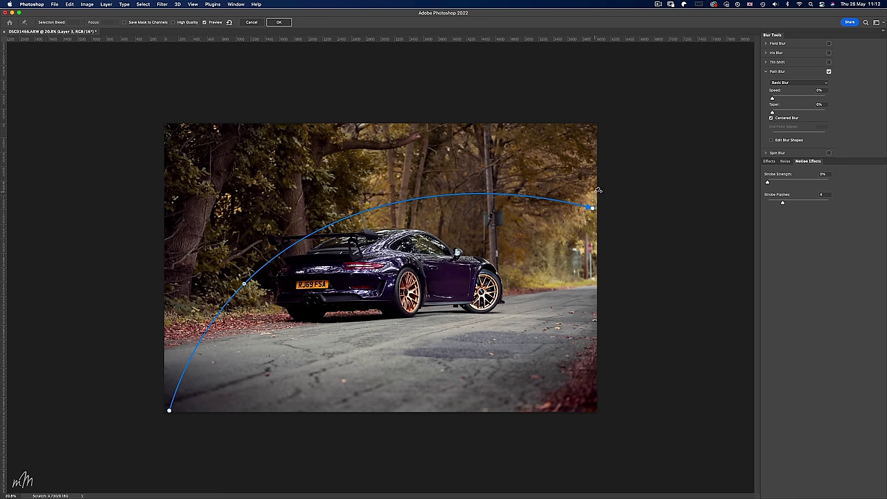
left_click(160, 351)
Add more arcing blur paths from the right edge across trees, car and road to the left and bottom edges
left_click(594, 174)
left_click(155, 296)
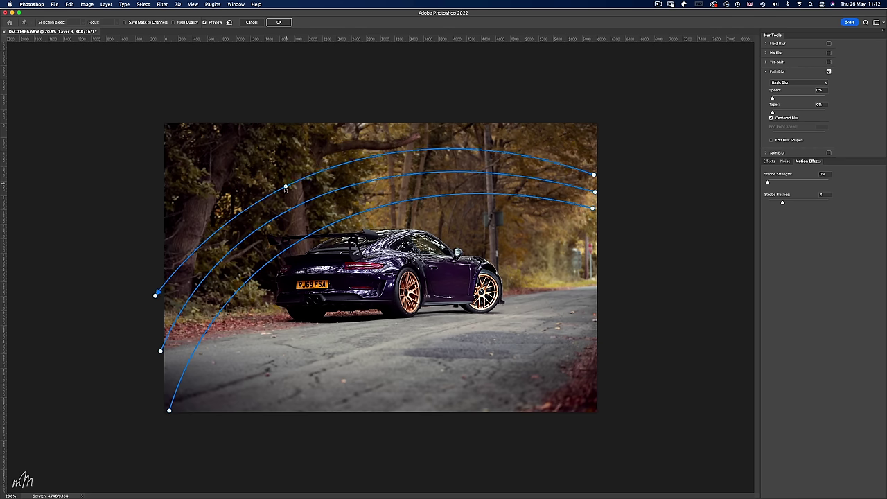
left_click(593, 147)
left_click(160, 220)
left_click(595, 125)
left_click(325, 123)
left_click(161, 163)
left_click(594, 217)
left_click(213, 410)
left_click(594, 225)
left_click(254, 410)
left_click(595, 234)
left_click(298, 411)
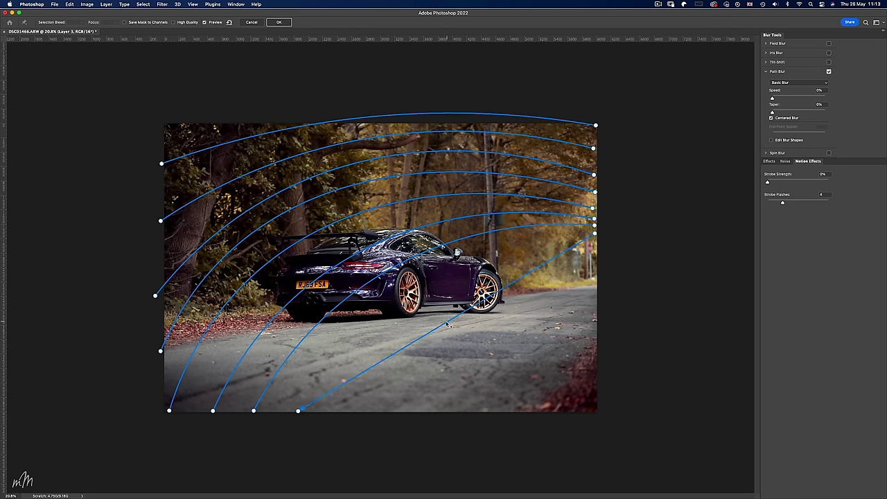